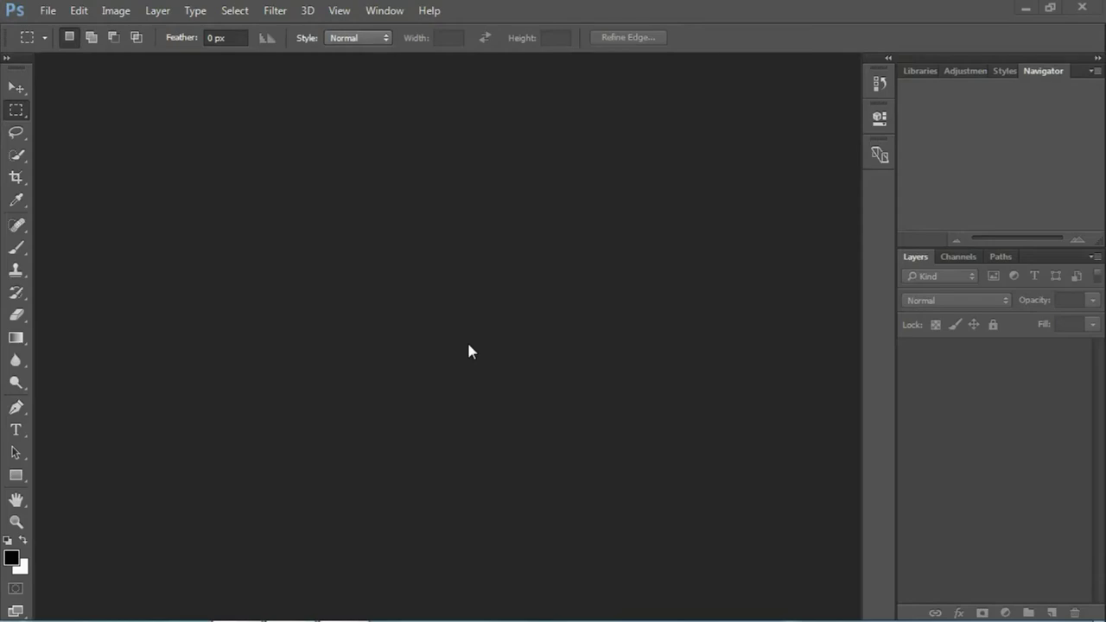
# Open CSC_MJ1 and the other ASTRO JPEGs together in Camera Raw
pyautogui.click(47, 10)
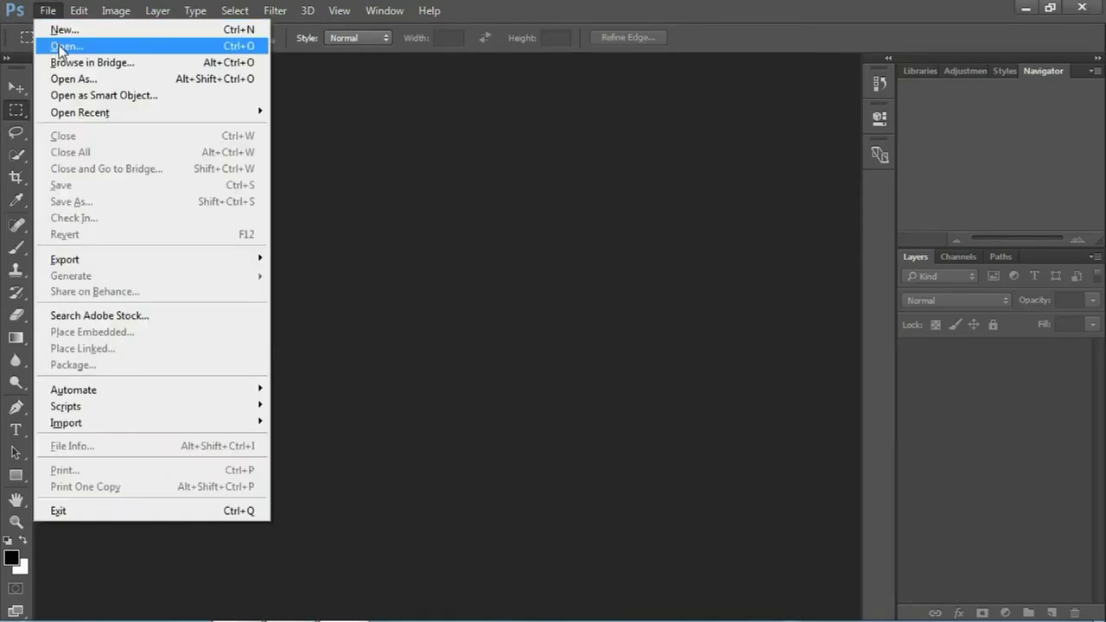
pyautogui.click(61, 46)
pyautogui.click(197, 132)
pyautogui.keyDown('shift'); pyautogui.click(587, 134); pyautogui.keyUp('shift')
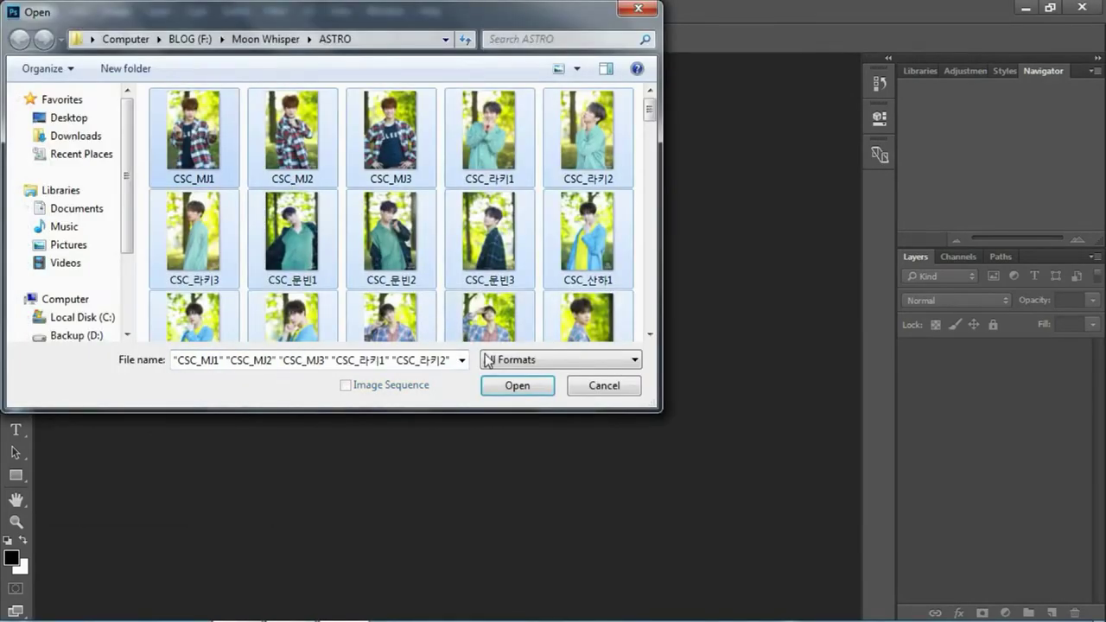
pyautogui.click(502, 388)
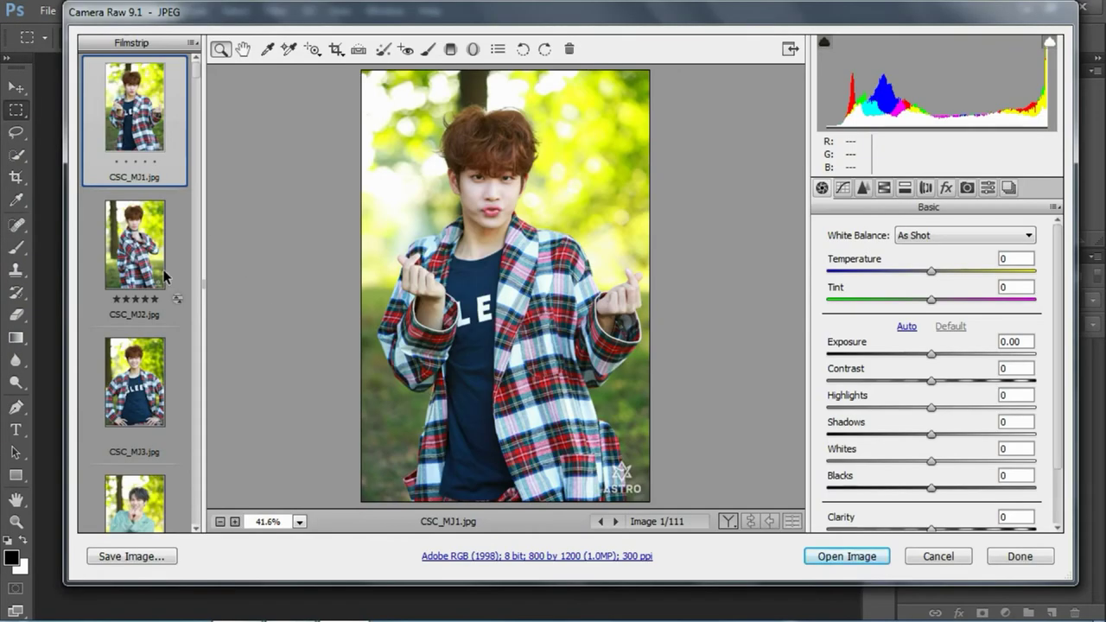
# Apply the 1.FOJO preset to CSC_MJ2 with a before/after view
pyautogui.click(164, 271)
pyautogui.click(728, 521)
pyautogui.click(987, 189)
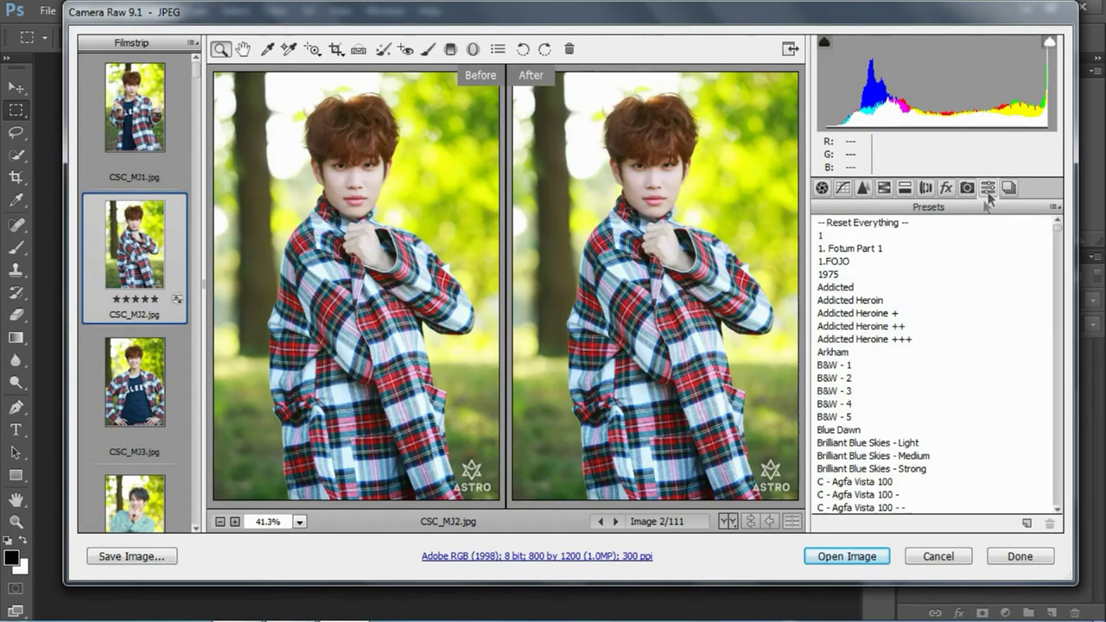
pyautogui.click(838, 262)
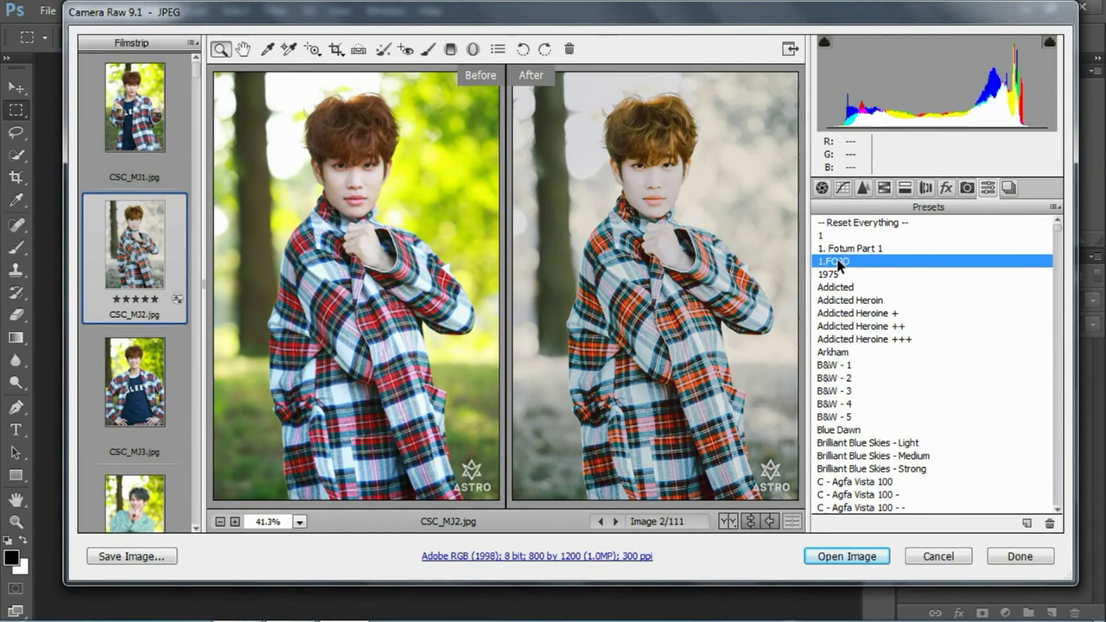
# Darken CSC_MJ2's exposure, adjust contrast and shadows, and reduce the greens saturation
pyautogui.click(822, 188)
pyautogui.moveTo(932, 353); pyautogui.dragTo(915, 353)
pyautogui.click(947, 381)
pyautogui.moveTo(941, 434); pyautogui.dragTo(940, 438)
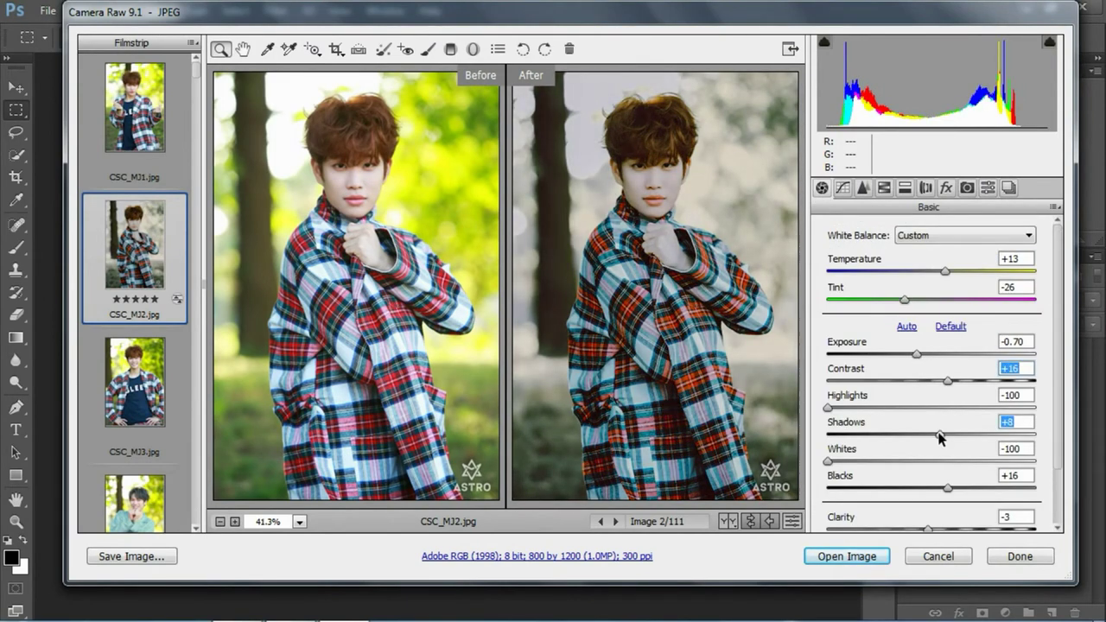
pyautogui.click(947, 487)
pyautogui.click(884, 188)
pyautogui.click(878, 398)
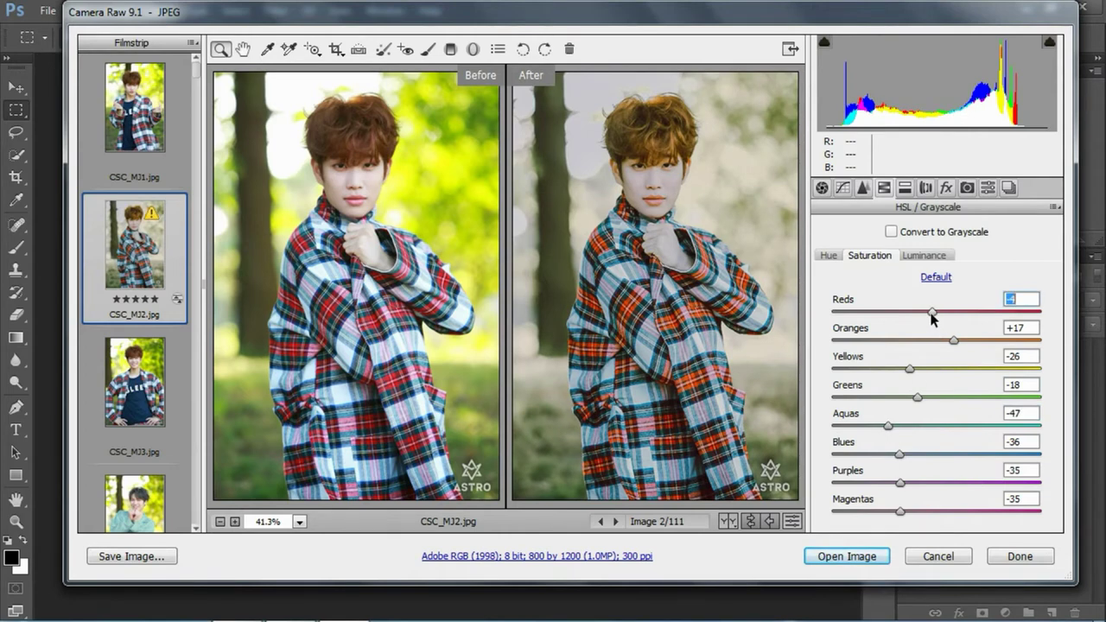
# Apply 1.FOJO to CSC_라키2 with exposure -0.85 and shadows +33
pyautogui.scroll(-3, 134, 346)
pyautogui.click(135, 450)
pyautogui.click(987, 188)
pyautogui.click(838, 261)
pyautogui.click(821, 188)
pyautogui.moveTo(931, 354)
pyautogui.mouseDown()
pyautogui.moveTo(913, 354)
pyautogui.moveTo(945, 381)
pyautogui.mouseUp()
pyautogui.moveTo(940, 434); pyautogui.dragTo(965, 434)
# Lift CSC_라키2's blacks to +40 and set its Greens saturation to -40
pyautogui.moveTo(947, 487); pyautogui.dragTo(973, 487)
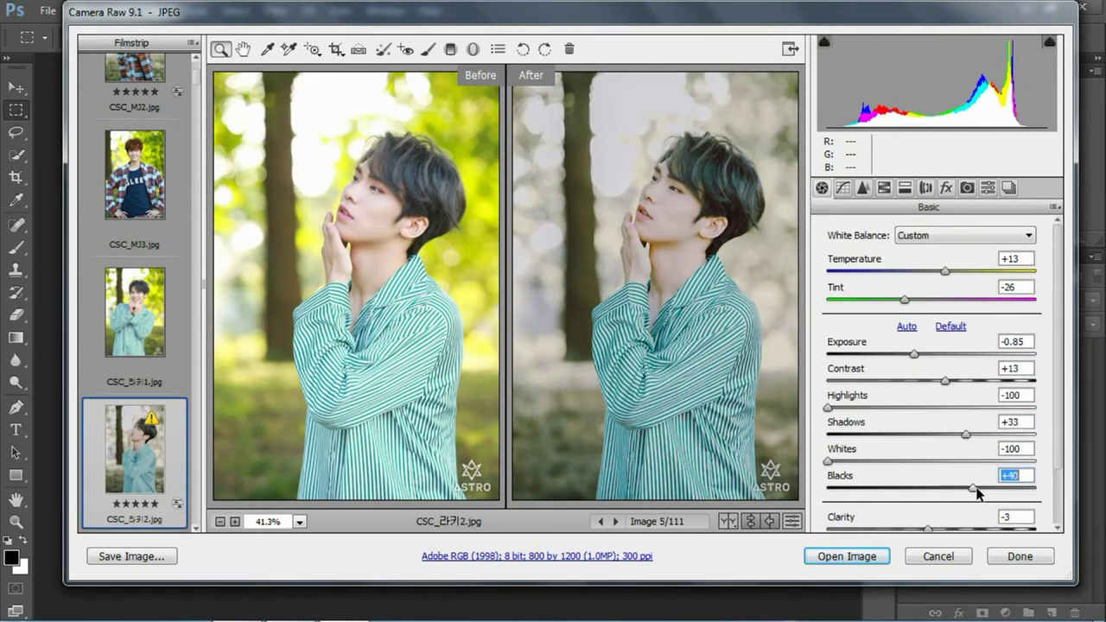
pyautogui.hotkey('ctrl', 'alt', '4')
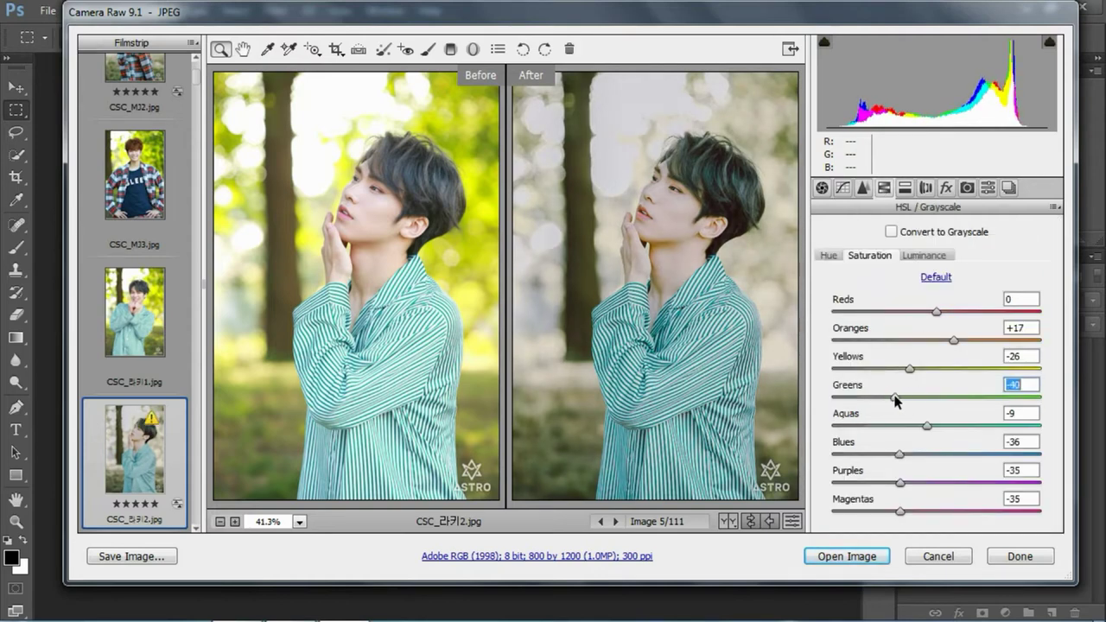
pyautogui.scroll(-3, 142, 389)
pyautogui.scroll(-2, 143, 389)
# Apply 1.FOJO to CSC_문빈2 with shadows +35 and raised blacks
pyautogui.click(138, 324)
pyautogui.click(987, 189)
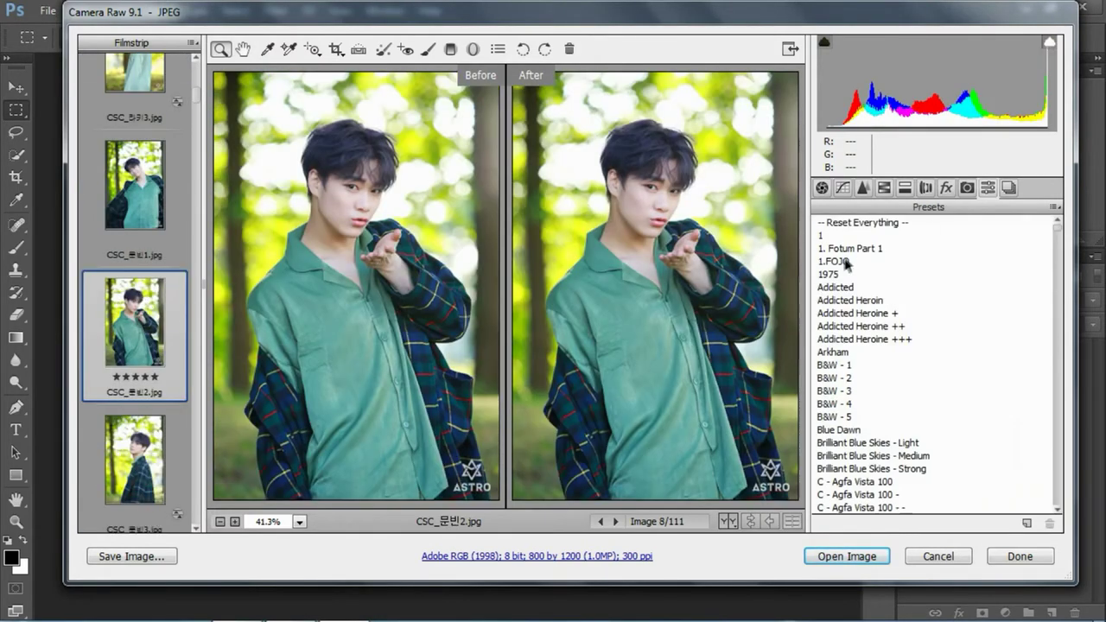
pyautogui.click(847, 263)
pyautogui.hotkey('ctrl', 'alt', '1')
pyautogui.moveTo(942, 432); pyautogui.dragTo(968, 433)
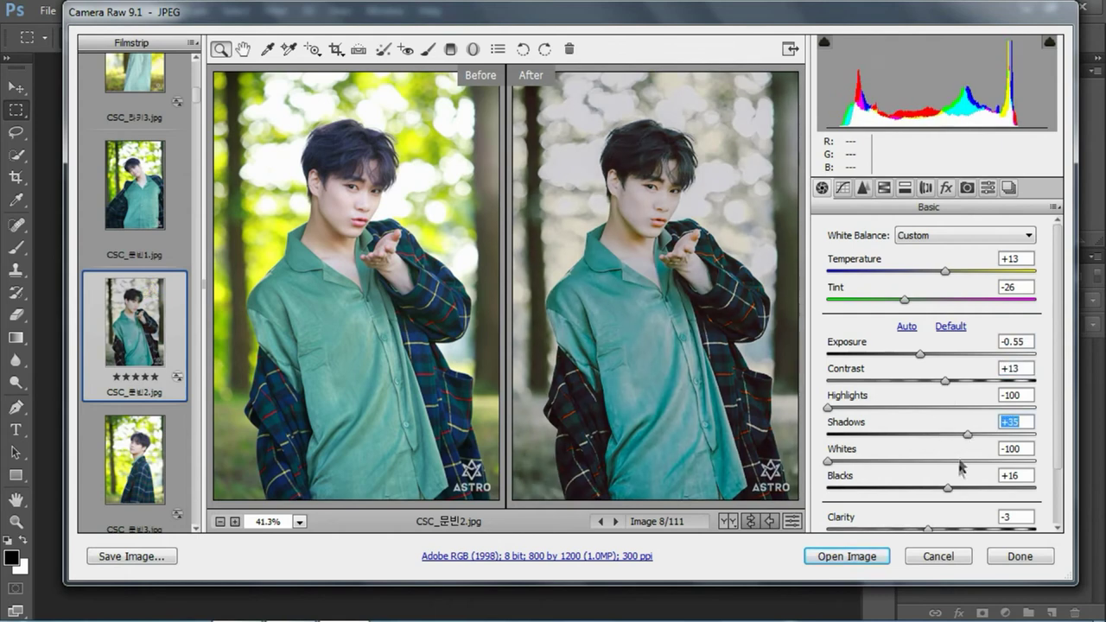
pyautogui.moveTo(947, 488); pyautogui.dragTo(982, 489)
pyautogui.scroll(-3, 164, 306)
# Apply 1.FOJO to CSC_산하3 with exposure -0.65, contrast +15, and tuned blacks and greens
pyautogui.click(159, 303)
pyautogui.click(987, 188)
pyautogui.click(846, 263)
pyautogui.hotkey('ctrl', 'alt', '1')
pyautogui.moveTo(920, 354); pyautogui.dragTo(946, 381)
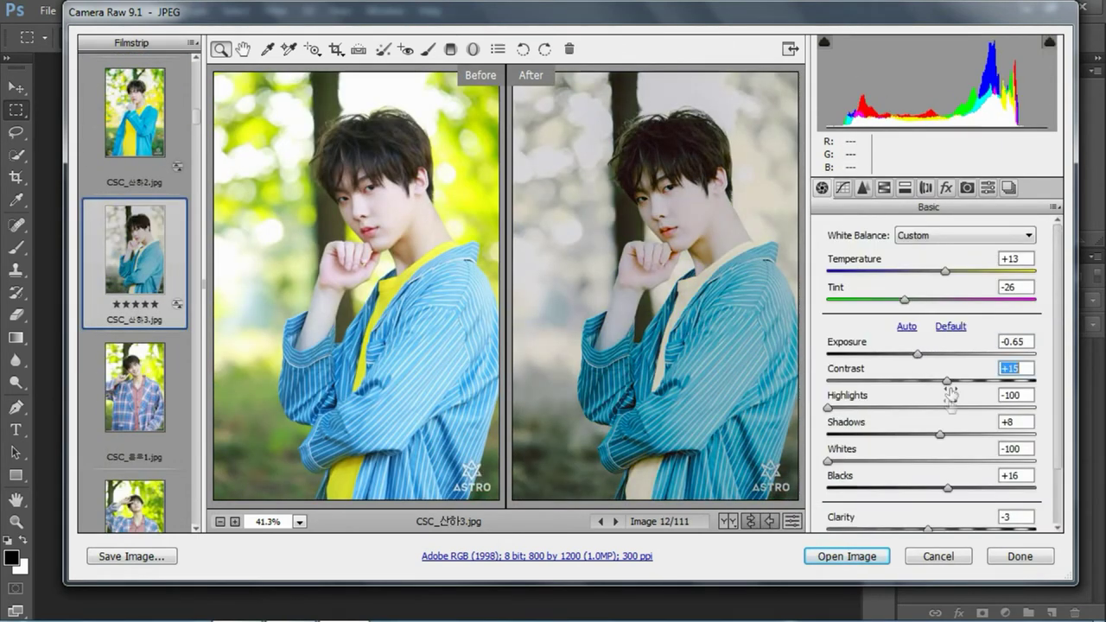
pyautogui.moveTo(940, 434); pyautogui.dragTo(976, 433)
pyautogui.moveTo(947, 488); pyautogui.dragTo(930, 488)
pyautogui.hotkey('ctrl', 'alt', '4')
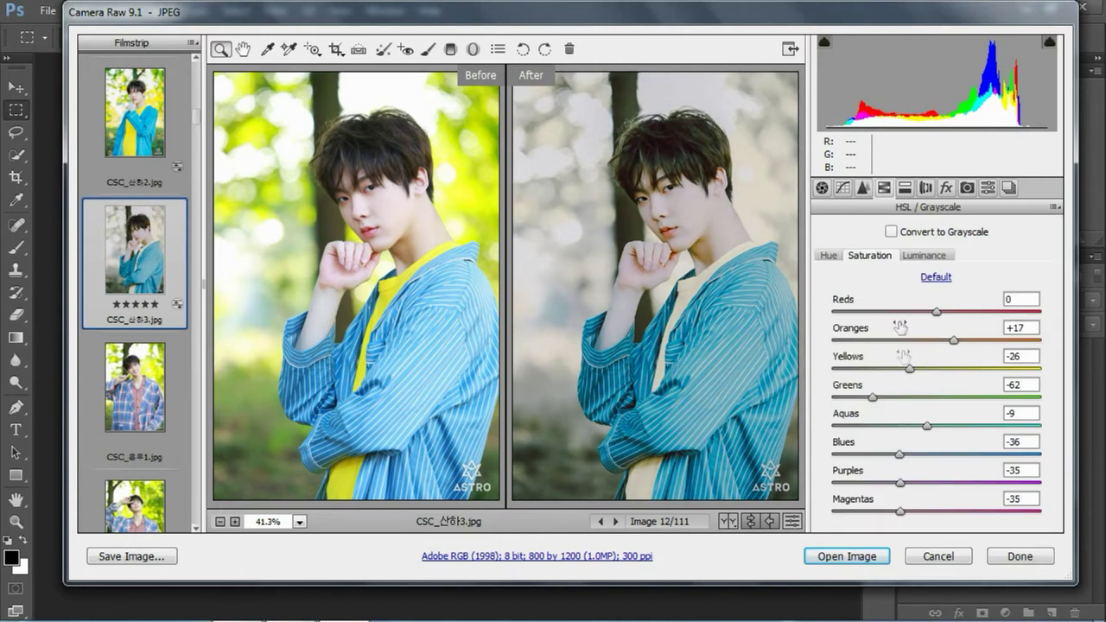
pyautogui.scroll(-3, 135, 260)
pyautogui.click(135, 208)
# Apply 1.FOJO to CSC_은우3 with shadows +38, adjusted blacks and Greens -31
pyautogui.click(987, 189)
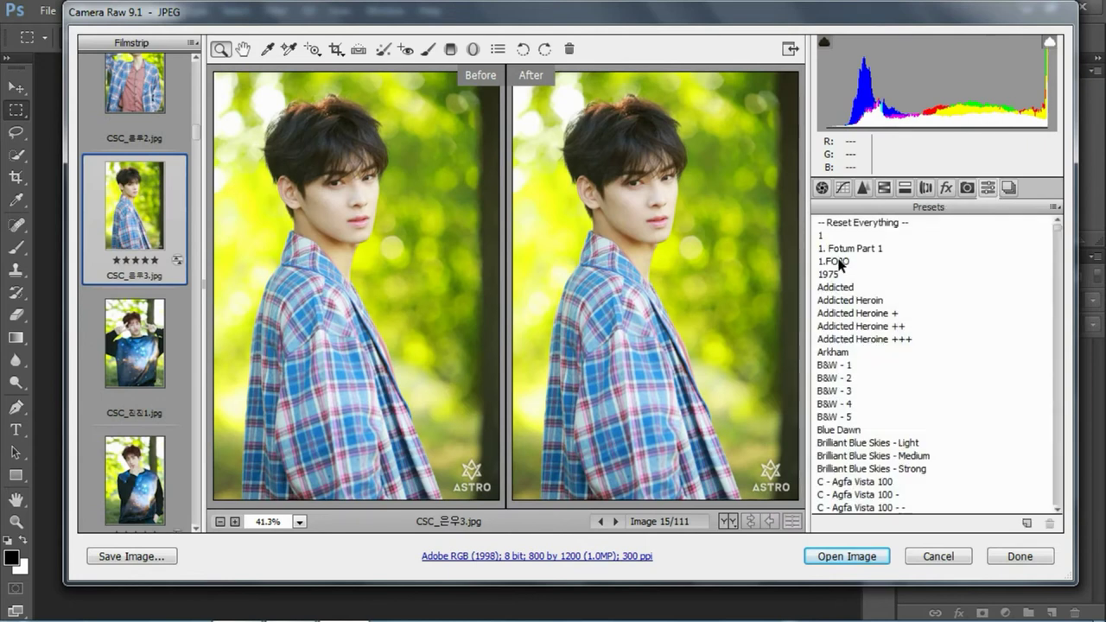
pyautogui.click(834, 260)
pyautogui.hotkey('ctrl', 'alt', '1')
pyautogui.moveTo(939, 437); pyautogui.dragTo(971, 434)
pyautogui.moveTo(948, 488); pyautogui.dragTo(921, 486)
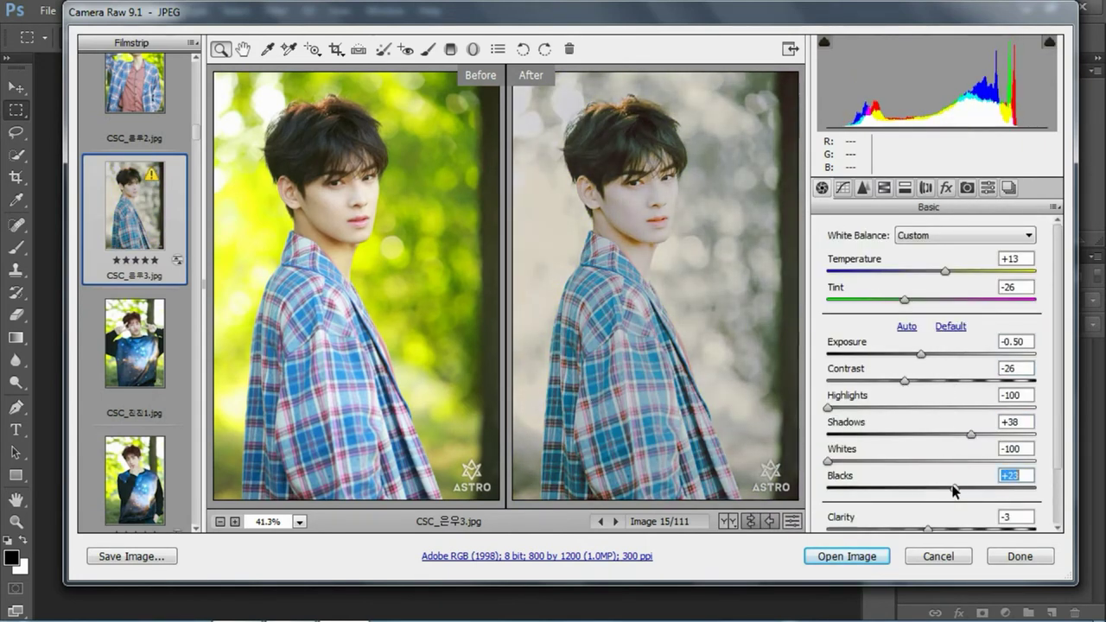
pyautogui.hotkey('ctrl', 'alt', '4')
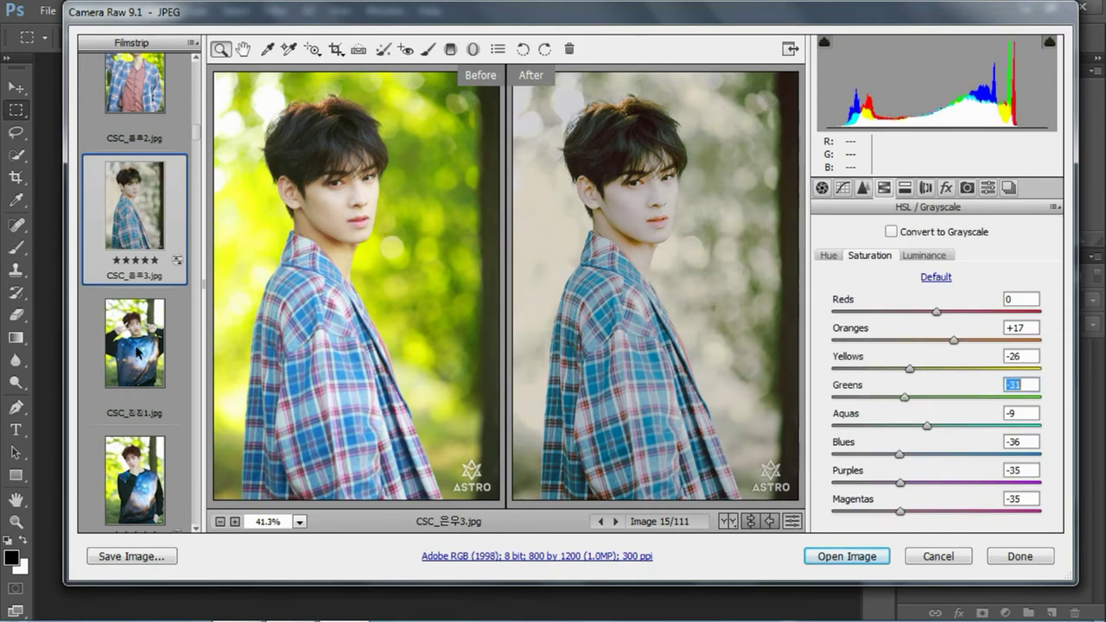
# Apply 1.FOJO to CSC_진진2 with exposure -0.40, contrast -12 and shadows +31
pyautogui.click(135, 479)
pyautogui.hotkey('ctrl', 'alt', '9')
pyautogui.click(834, 259)
pyautogui.hotkey('ctrl', 'alt', '1')
pyautogui.moveTo(930, 354); pyautogui.dragTo(918, 381)
pyautogui.moveTo(939, 434); pyautogui.dragTo(963, 435)
pyautogui.moveTo(947, 488); pyautogui.dragTo(950, 488)
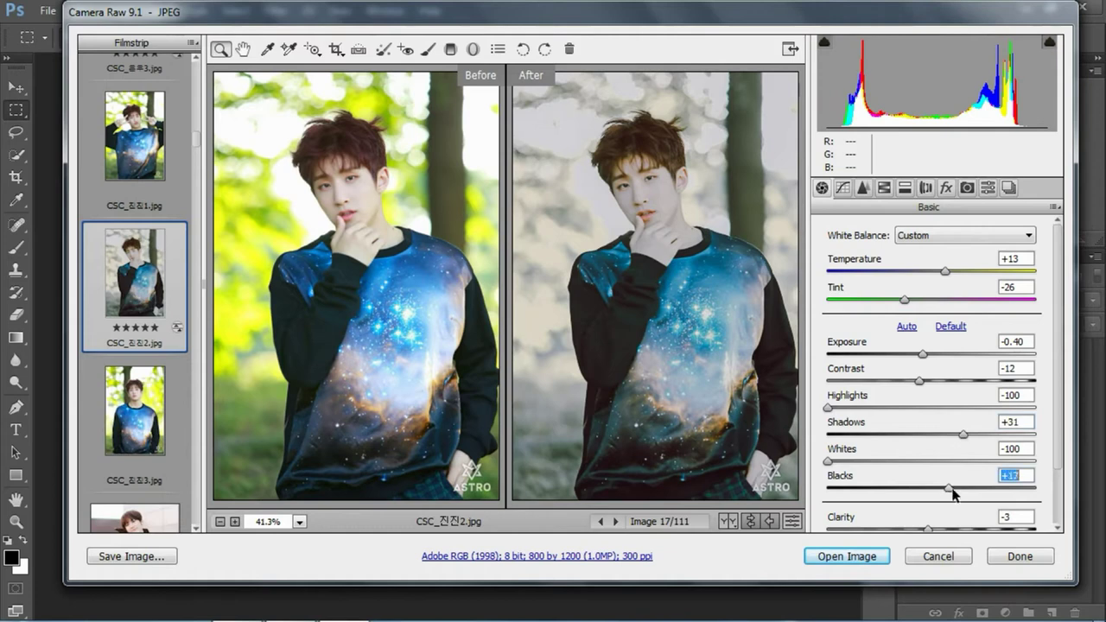
pyautogui.scroll(-3, 147, 285)
pyautogui.scroll(-3, 153, 291)
pyautogui.click(137, 294)
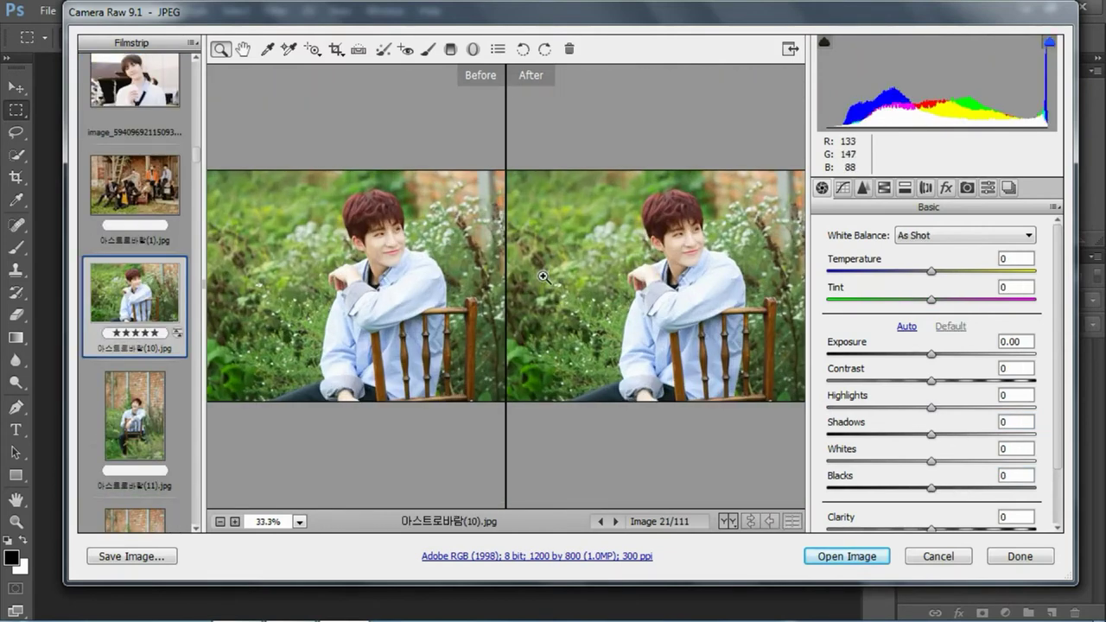
# Set 아스트로바람(10) to contrast +12 and shadows +27, and lift its blacks
pyautogui.click(544, 276)
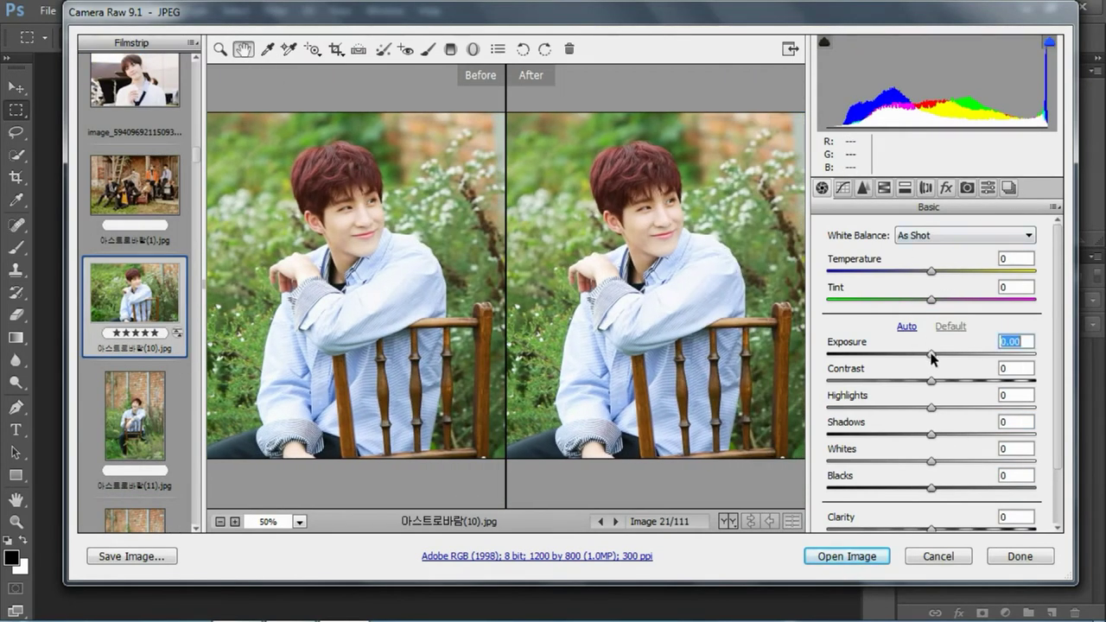
pyautogui.moveTo(933, 381); pyautogui.dragTo(943, 381)
pyautogui.moveTo(940, 433); pyautogui.dragTo(960, 434)
pyautogui.moveTo(949, 488); pyautogui.dragTo(984, 488)
pyautogui.click(299, 521)
pyautogui.click(294, 469)
# Apply 1.FOJO to 아스트로바람(14) with exposure -0.65 and blacks +50
pyautogui.scroll(-3, 139, 343)
pyautogui.scroll(-2, 138, 344)
pyautogui.click(134, 372)
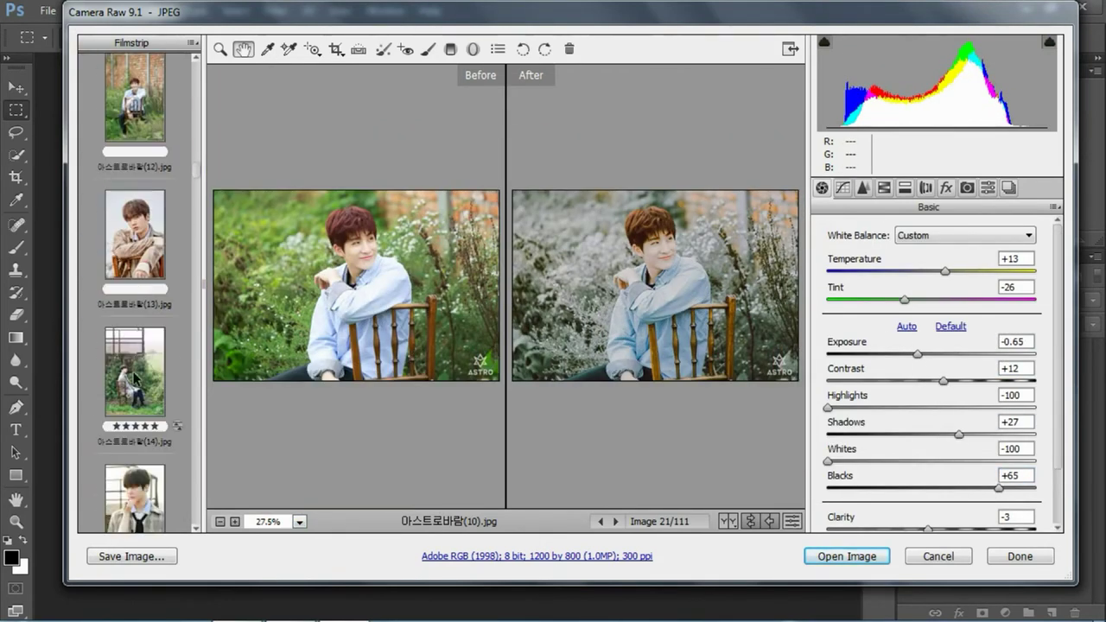
pyautogui.click(500, 249)
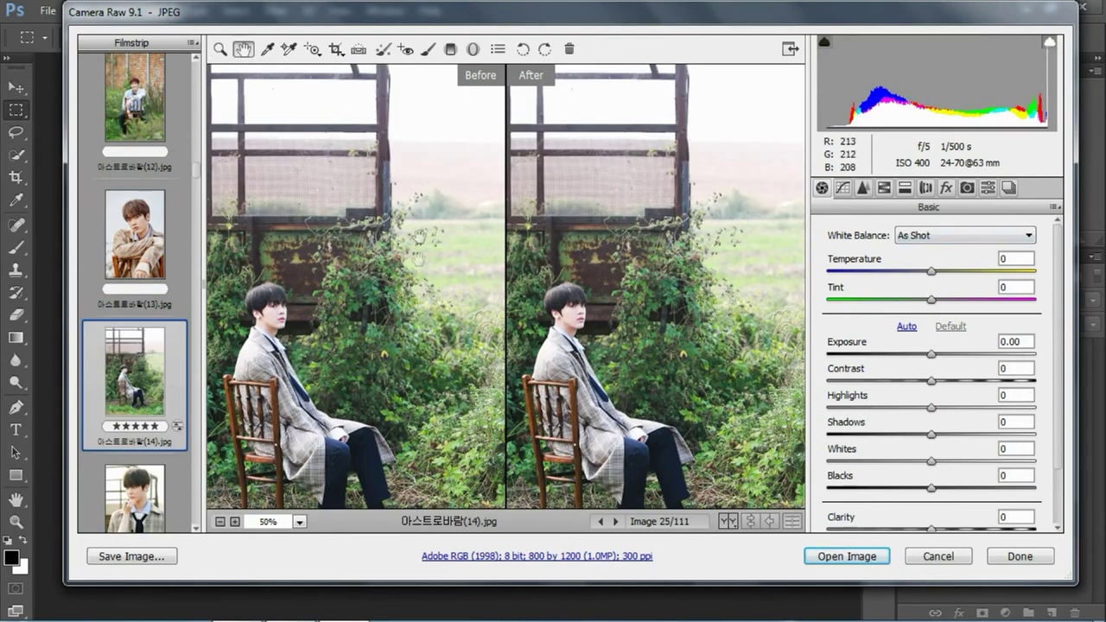
pyautogui.moveTo(418, 235); pyautogui.dragTo(432, 162)
pyautogui.click(1055, 207)
pyautogui.click(864, 254)
pyautogui.moveTo(930, 353)
pyautogui.mouseDown()
pyautogui.moveTo(917, 353)
pyautogui.moveTo(939, 380)
pyautogui.mouseUp()
pyautogui.moveTo(954, 484); pyautogui.dragTo(986, 488)
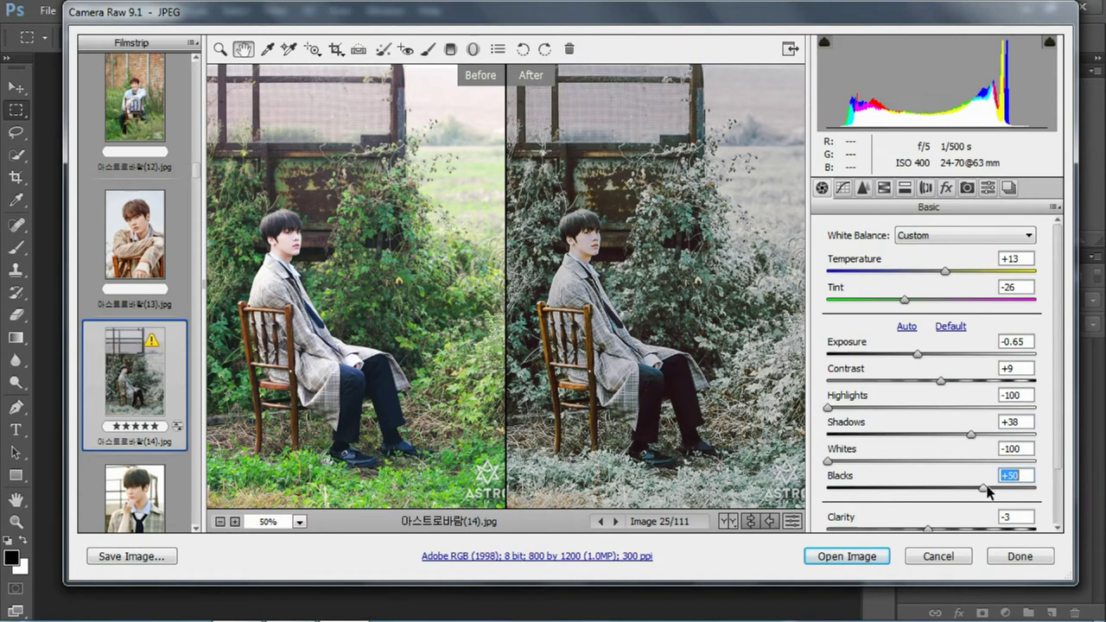
pyautogui.scroll(-5, 135, 259)
pyautogui.click(134, 397)
# Apply the 1.FOJO preset to 아스트로바람(16)
pyautogui.click(987, 187)
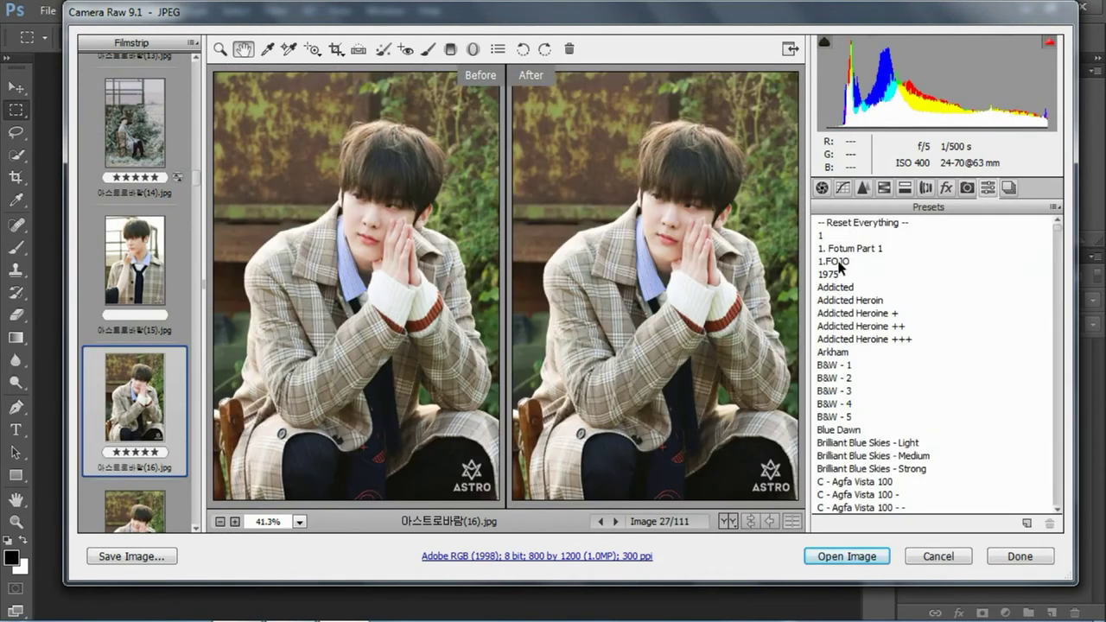
pyautogui.click(864, 254)
pyautogui.click(822, 187)
pyautogui.click(930, 354)
pyautogui.scroll(-3, 135, 303)
# Apply 1.FOJO to 아스트로바람(19), darken exposure, shadows +33, and adjust blacks and contrast
pyautogui.click(135, 350)
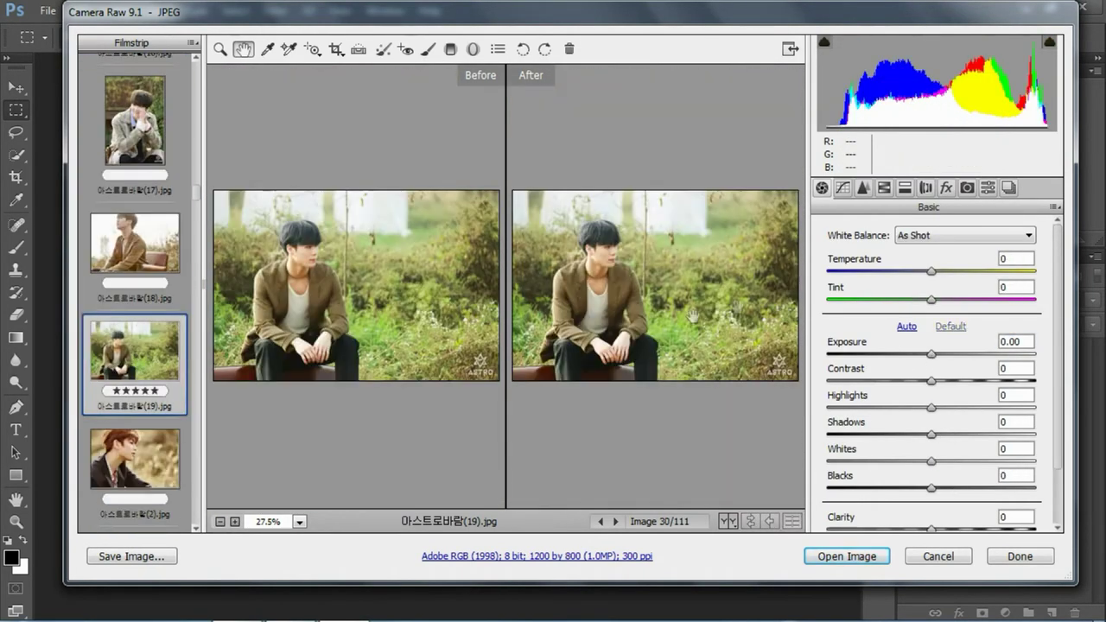
pyautogui.click(987, 188)
pyautogui.click(899, 262)
pyautogui.click(821, 188)
pyautogui.moveTo(929, 353); pyautogui.dragTo(916, 354)
pyautogui.moveTo(954, 434); pyautogui.dragTo(978, 435)
pyautogui.moveTo(948, 488); pyautogui.dragTo(995, 486)
pyautogui.moveTo(940, 380); pyautogui.dragTo(873, 397)
pyautogui.click(884, 187)
# Apply 1.FOJO to 아스트로바람(26) with exposure -0.35 and blacks +45
pyautogui.press('Down')
pyautogui.press('Down')
pyautogui.press('Down')
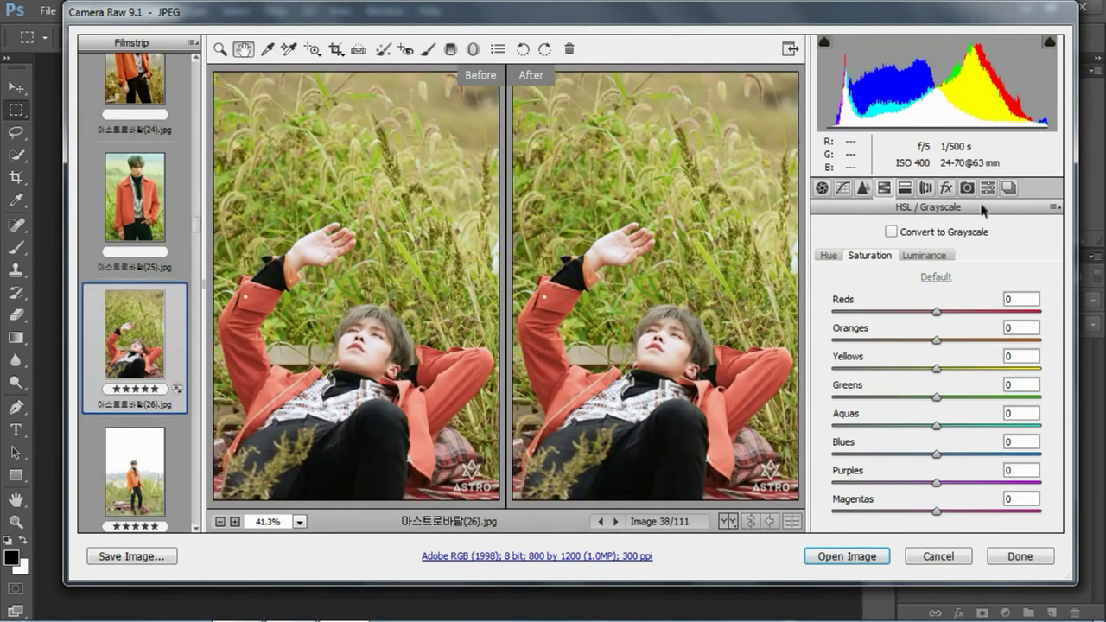
pyautogui.click(987, 187)
pyautogui.click(855, 258)
pyautogui.click(822, 188)
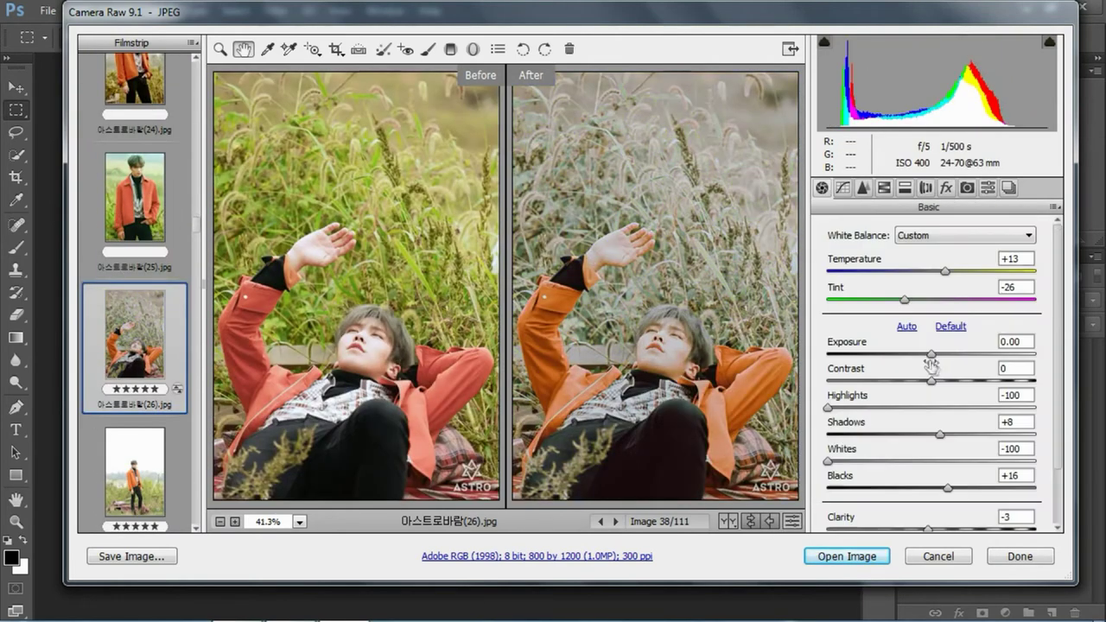
pyautogui.moveTo(928, 353); pyautogui.dragTo(924, 353)
pyautogui.moveTo(949, 486); pyautogui.dragTo(972, 487)
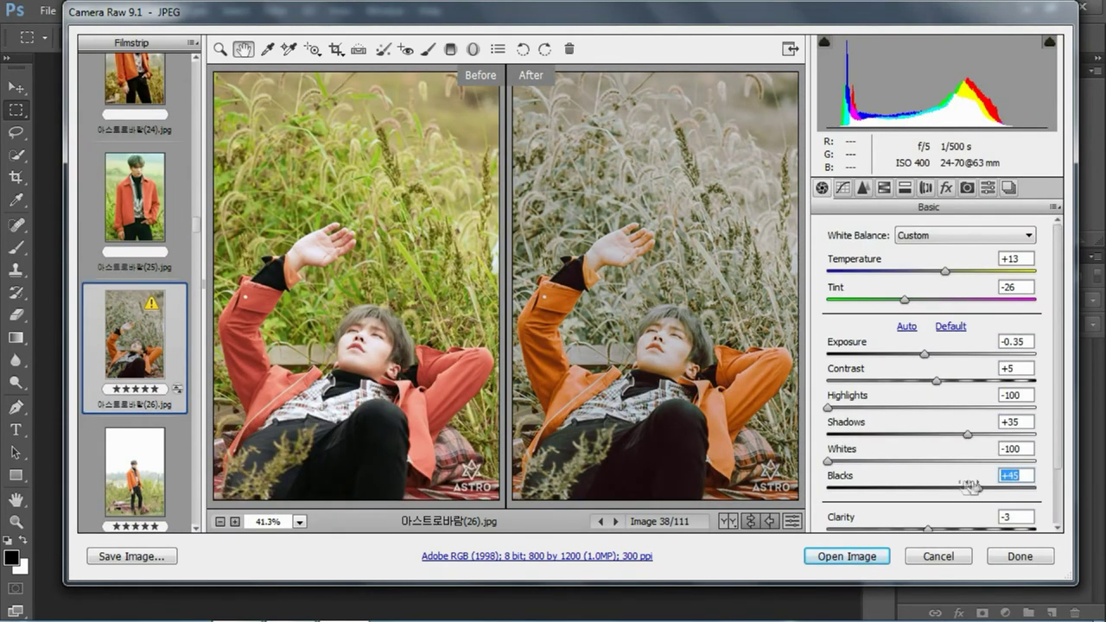
pyautogui.scroll(-2, 190, 321)
pyautogui.click(145, 302)
# Apply 1.FOJO to 아스트로바람(27) with exposure -0.40
pyautogui.click(987, 188)
pyautogui.click(856, 259)
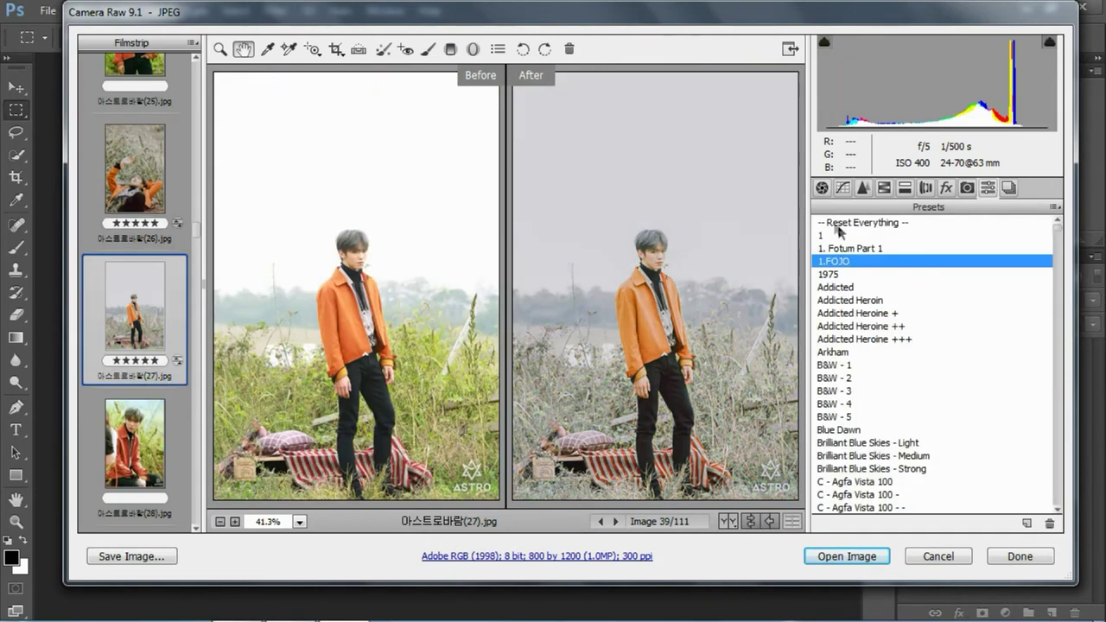
pyautogui.click(821, 188)
pyautogui.moveTo(930, 353); pyautogui.dragTo(943, 380)
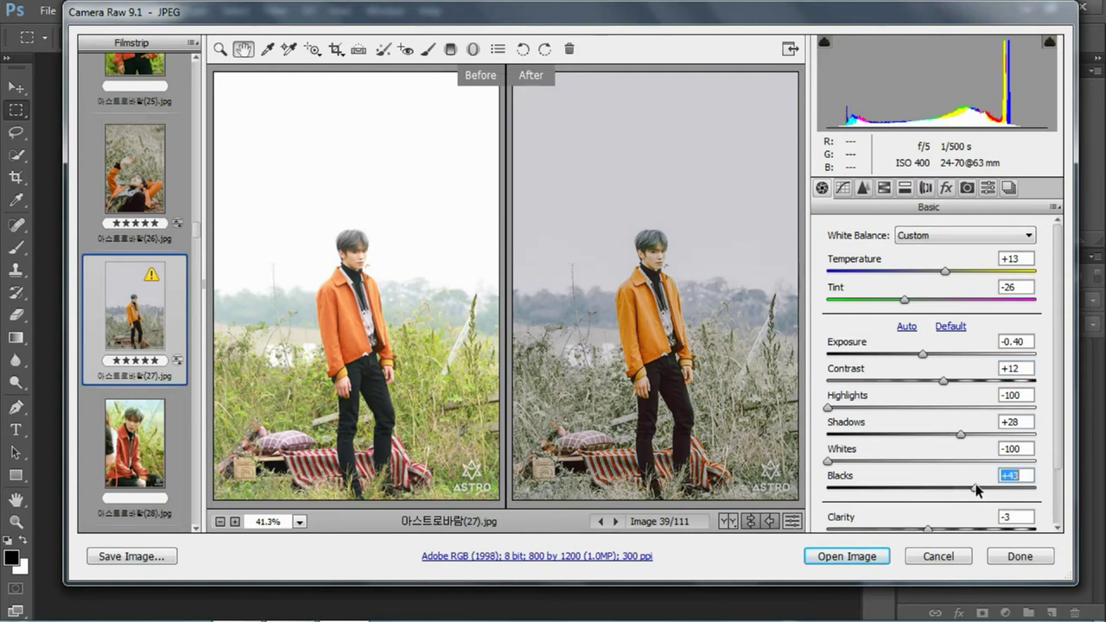
pyautogui.scroll(-5, 134, 294)
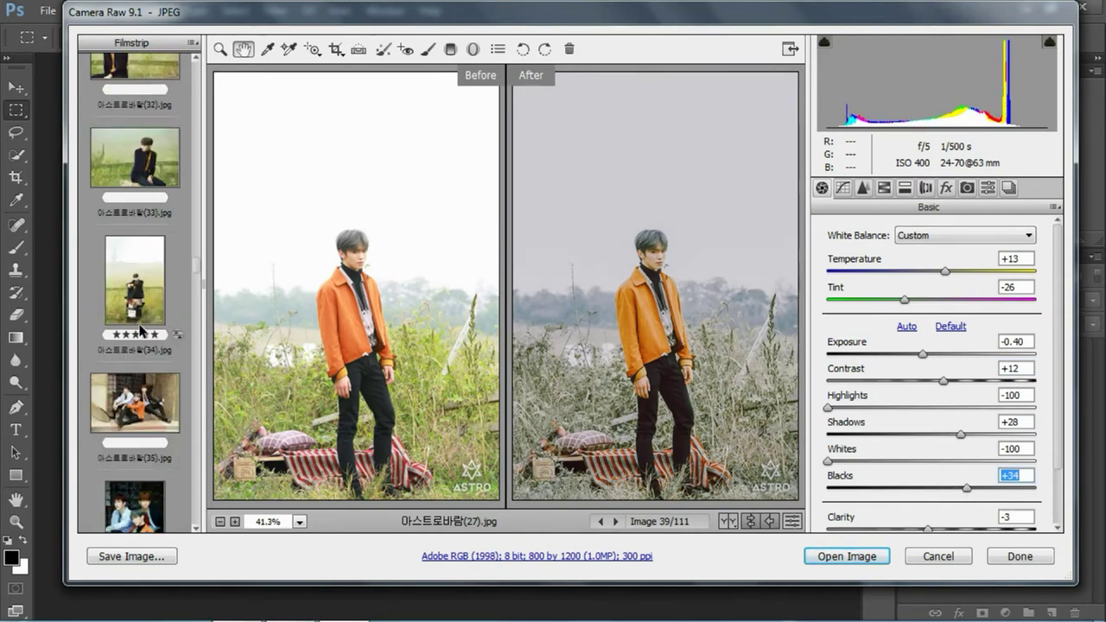
# Apply 1.FOJO to 아스트로바람(34), lift shadows and blacks, and adjust HSL saturation
pyautogui.click(134, 279)
pyautogui.click(987, 188)
pyautogui.click(863, 252)
pyautogui.click(821, 187)
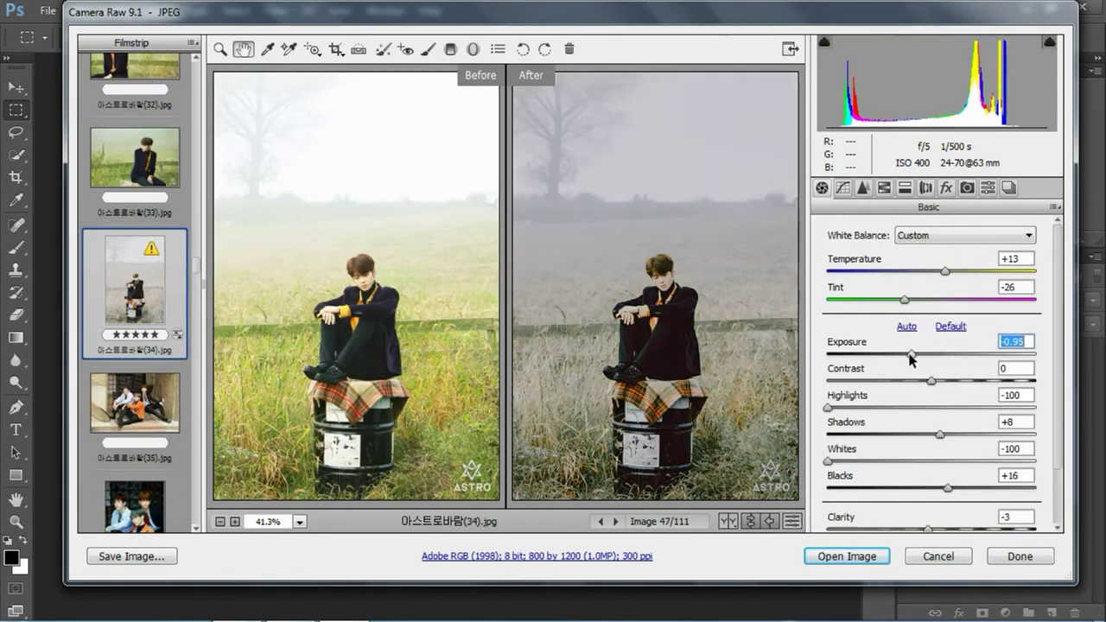
pyautogui.moveTo(940, 432); pyautogui.dragTo(959, 433)
pyautogui.moveTo(948, 487); pyautogui.dragTo(958, 488)
pyautogui.click(925, 188)
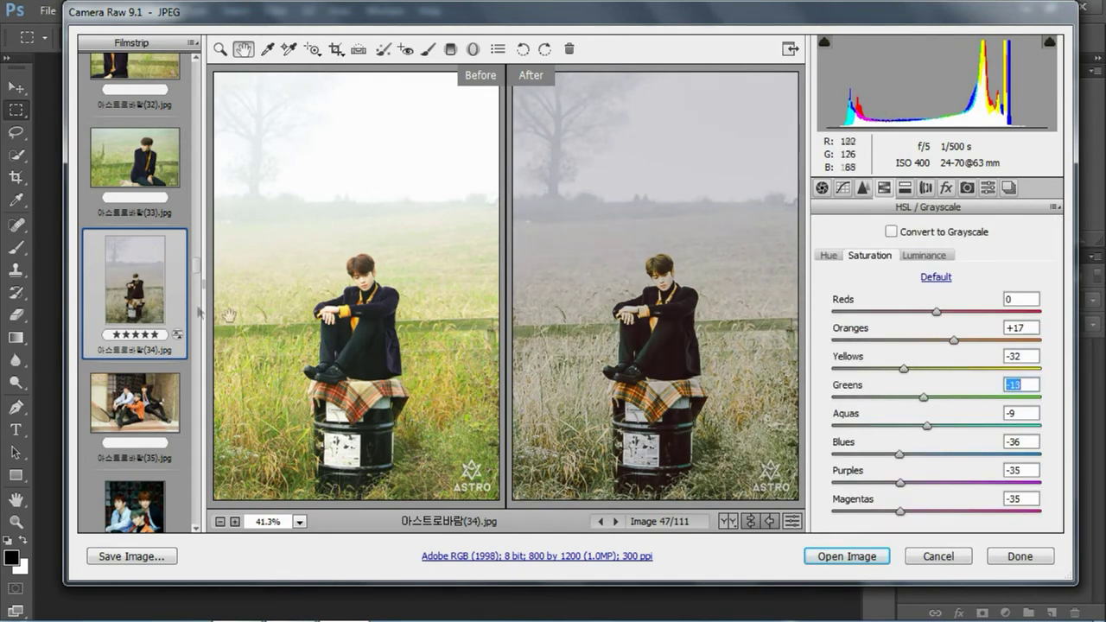
# Apply 1.FOJO to 아스트로바람(37) with shadows +47 and blacks +51
pyautogui.scroll(-3, 134, 294)
pyautogui.click(135, 328)
pyautogui.click(987, 187)
pyautogui.click(863, 254)
pyautogui.click(821, 188)
pyautogui.moveTo(931, 354); pyautogui.dragTo(934, 380)
pyautogui.moveTo(940, 432); pyautogui.dragTo(979, 433)
pyautogui.moveTo(947, 488); pyautogui.dragTo(983, 487)
pyautogui.scroll(-2, 133, 334)
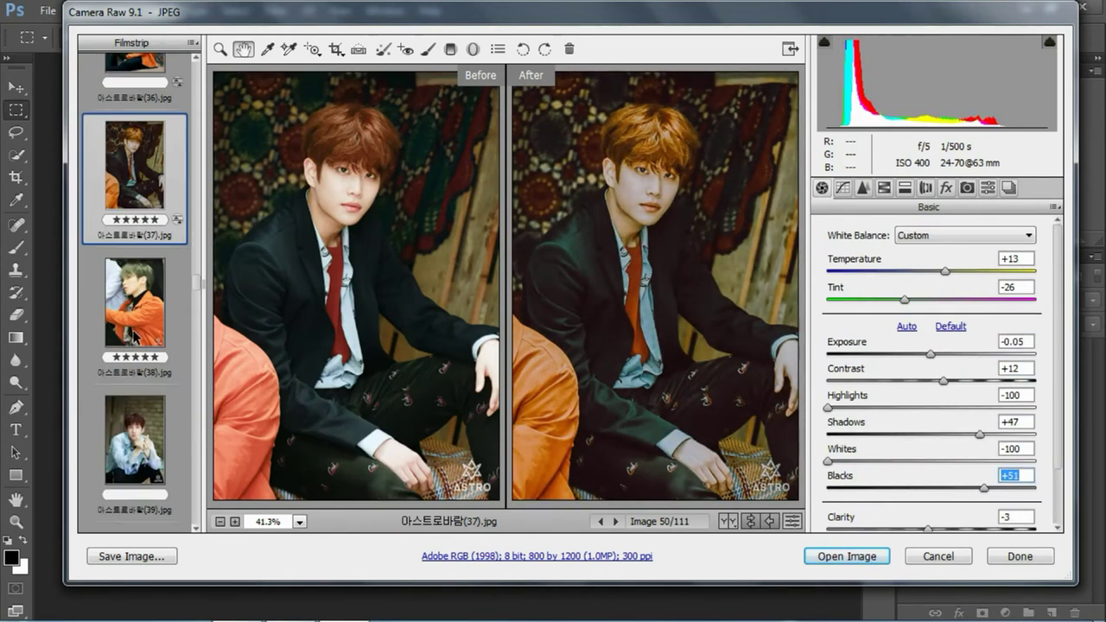
# Finish photo 37's colour saturation, then give photo 38 1.FOJO with darker exposure and blacks -13
pyautogui.click(884, 188)
pyautogui.click(950, 340)
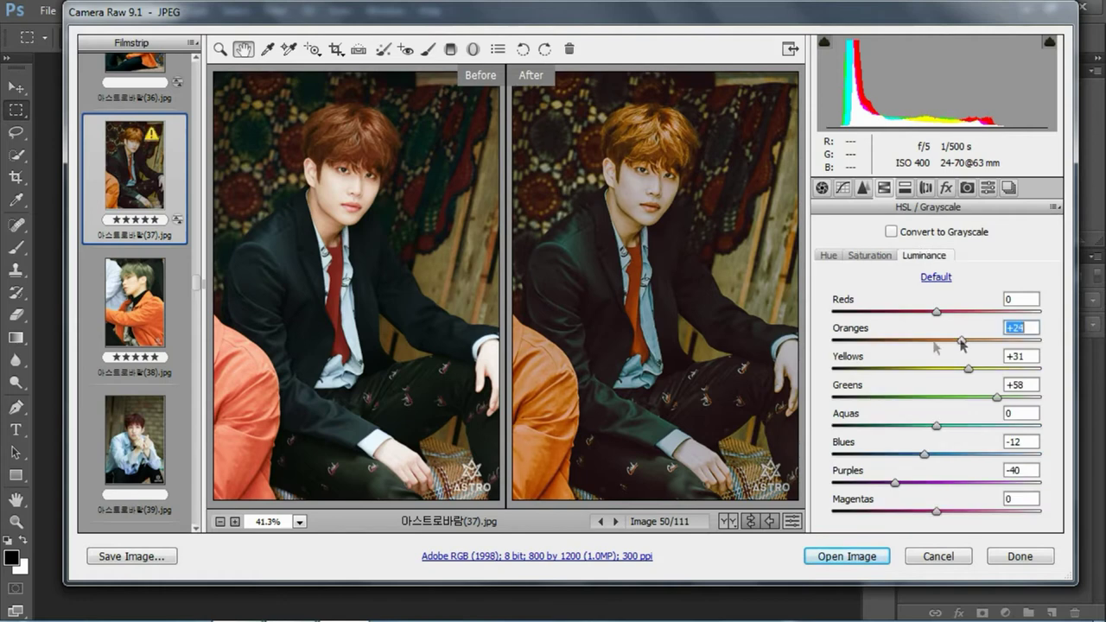
pyautogui.press('Down')
pyautogui.hotkey('ctrl', 'alt', '9')
pyautogui.click(840, 264)
pyautogui.click(822, 187)
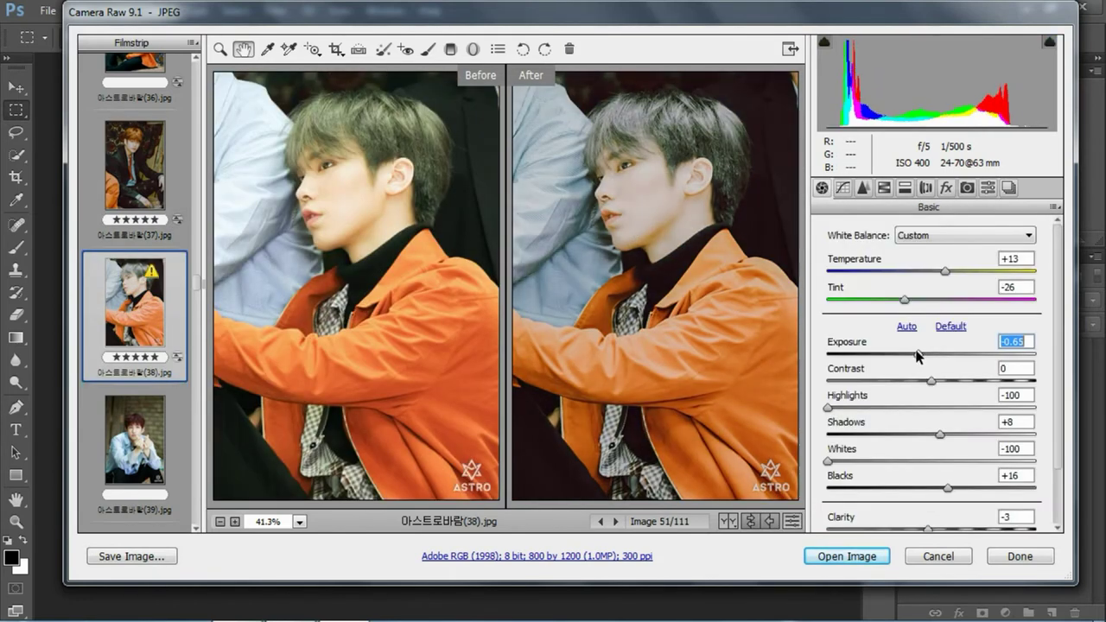
pyautogui.moveTo(931, 354); pyautogui.dragTo(920, 354)
pyautogui.moveTo(956, 482); pyautogui.dragTo(916, 489)
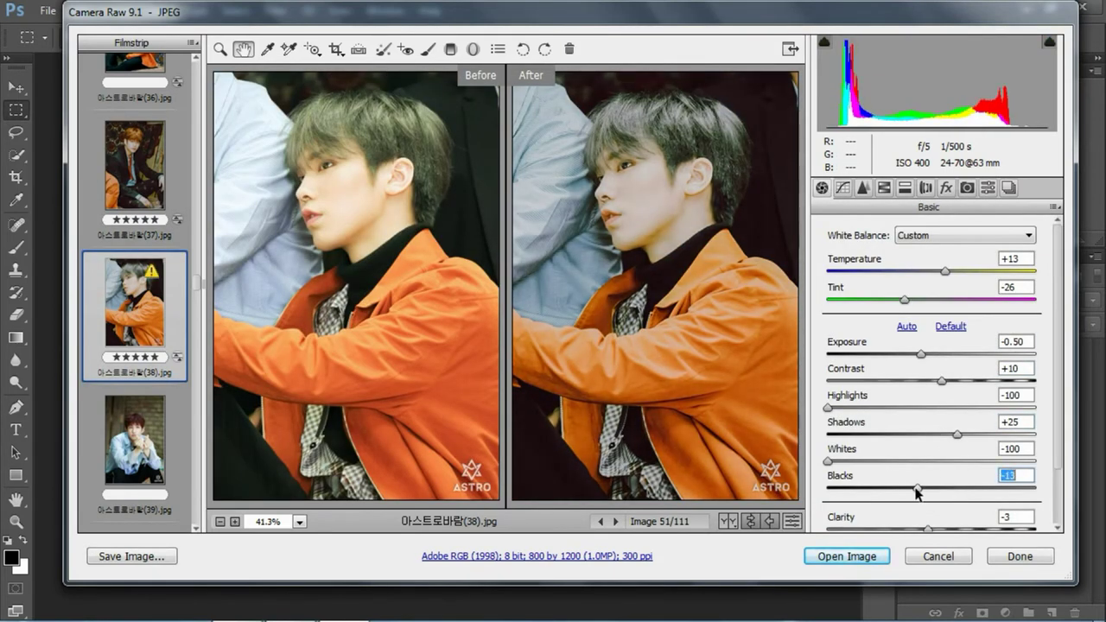
# Apply 1.FOJO to photo 4, lower exposure to -0.40 and strongly desaturate the greens
pyautogui.press('Down')
pyautogui.press('Down')
pyautogui.hotkey('ctrl', 'alt', '9')
pyautogui.click(840, 259)
pyautogui.click(821, 187)
pyautogui.moveTo(930, 354); pyautogui.dragTo(921, 354)
pyautogui.moveTo(930, 381); pyautogui.dragTo(853, 396)
pyautogui.click(883, 187)
pyautogui.click(869, 255)
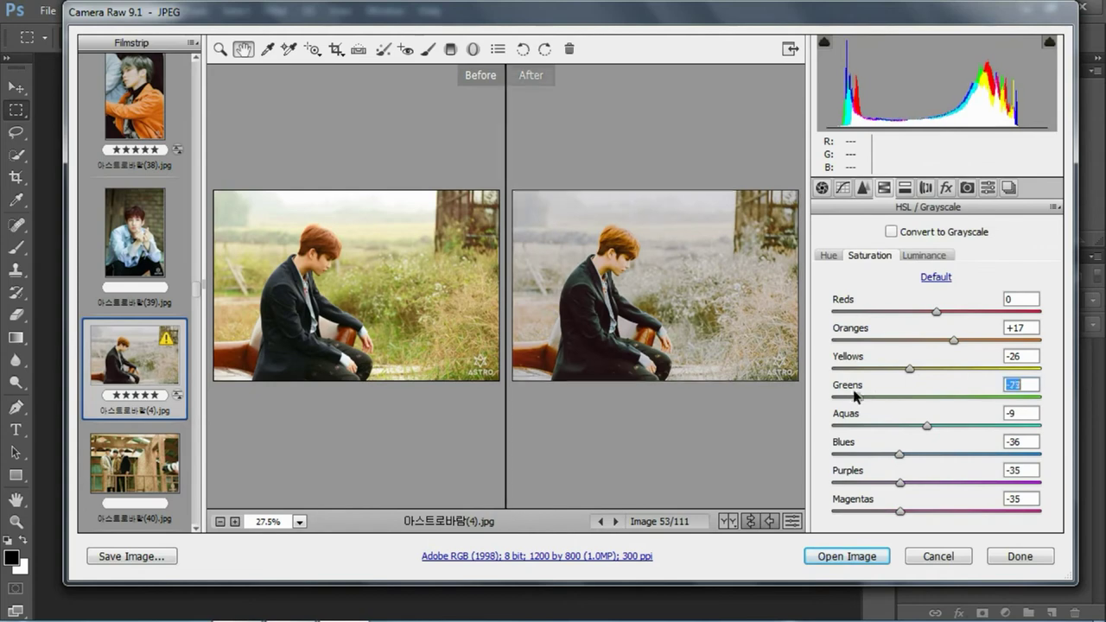
# Apply 1.FOJO to photos 42 and 43, giving 43 exposure -0.80 and blacks +27
pyautogui.press('Down')
pyautogui.press('Down')
pyautogui.press('Down')
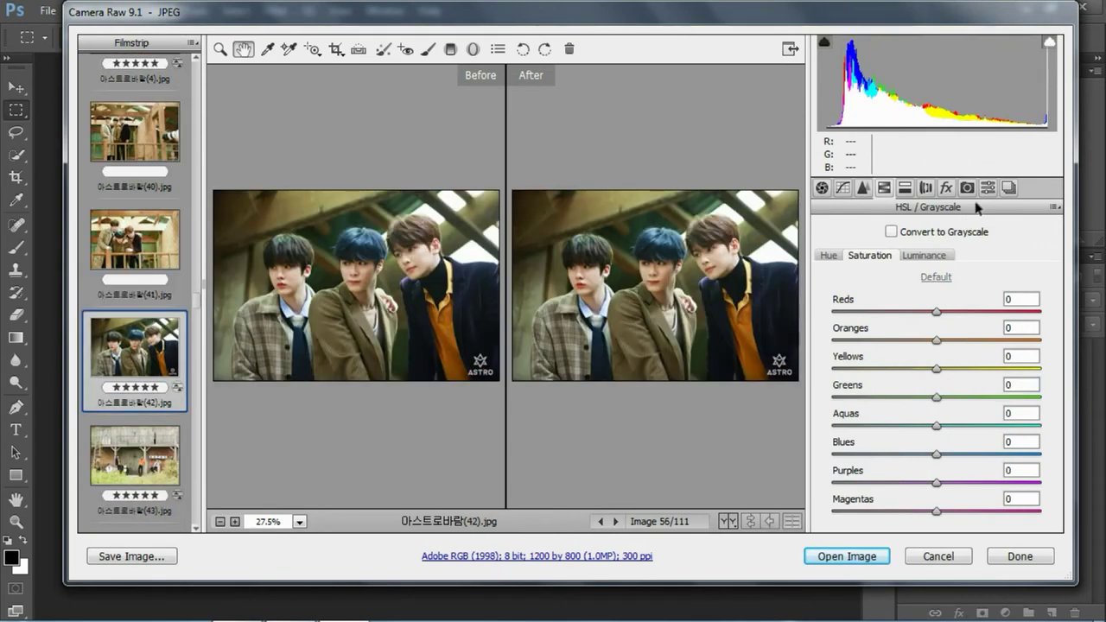
pyautogui.click(987, 187)
pyautogui.click(870, 260)
pyautogui.press('Down')
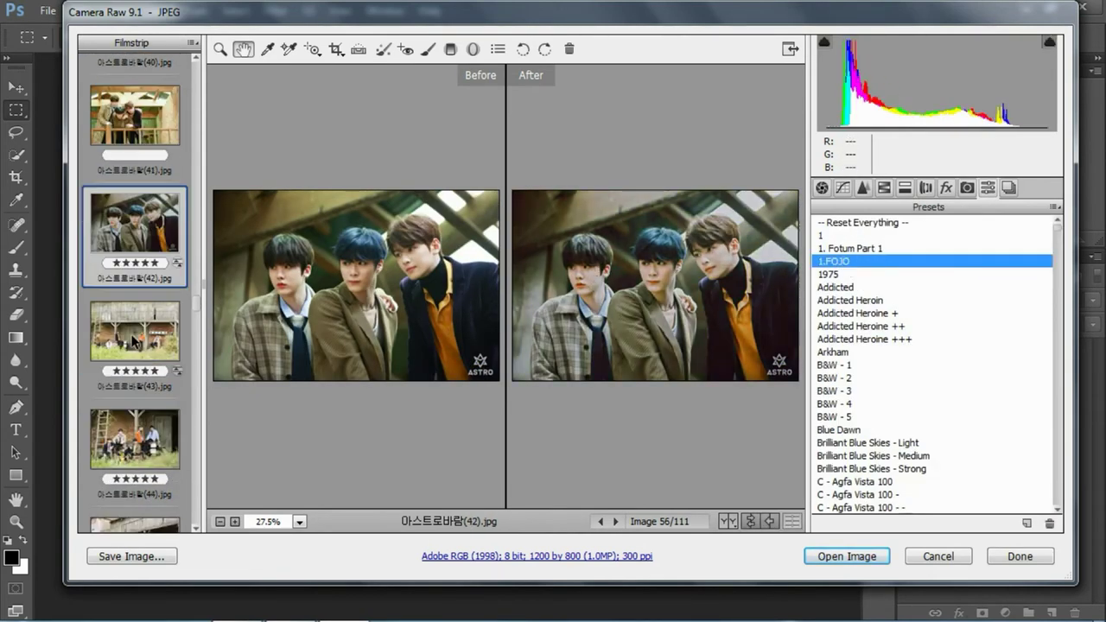
pyautogui.click(821, 187)
pyautogui.click(925, 354)
pyautogui.moveTo(923, 355); pyautogui.dragTo(913, 354)
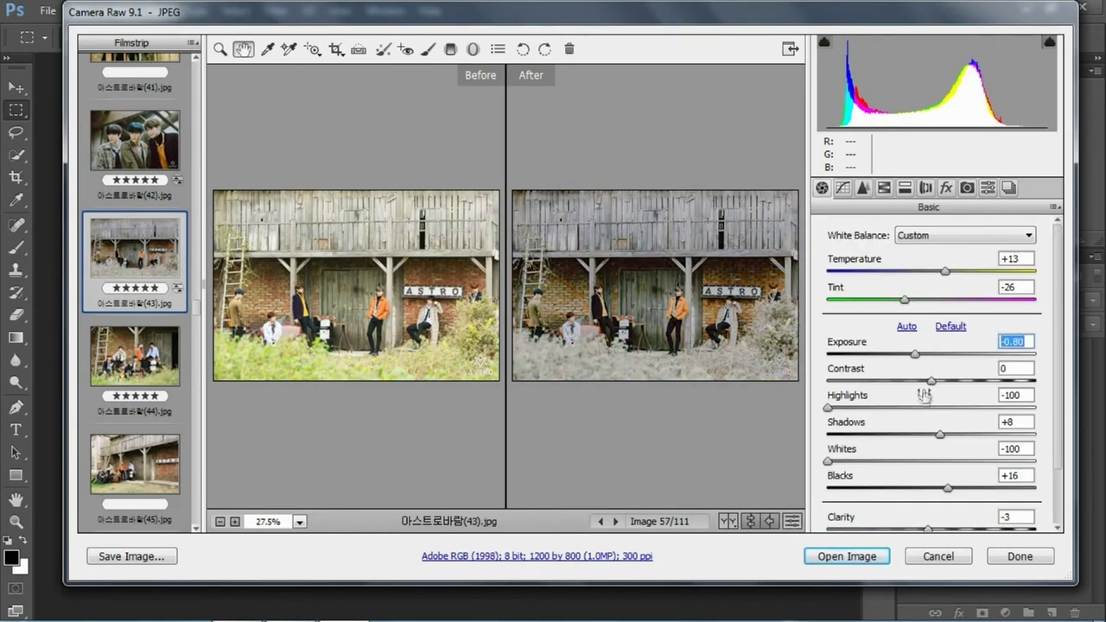
pyautogui.moveTo(962, 488); pyautogui.dragTo(960, 477)
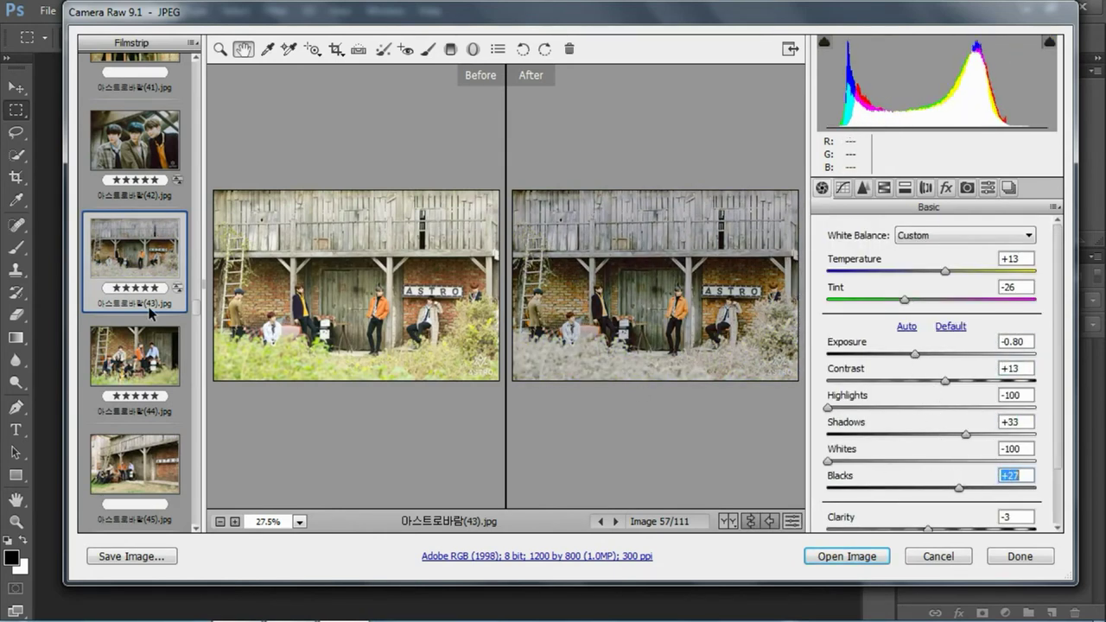
pyautogui.press('Down')
# Apply 1.FOJO to photos 44 and 46, giving 46 exposure -0.90, adjusted blacks and greens -78
pyautogui.click(987, 188)
pyautogui.click(864, 261)
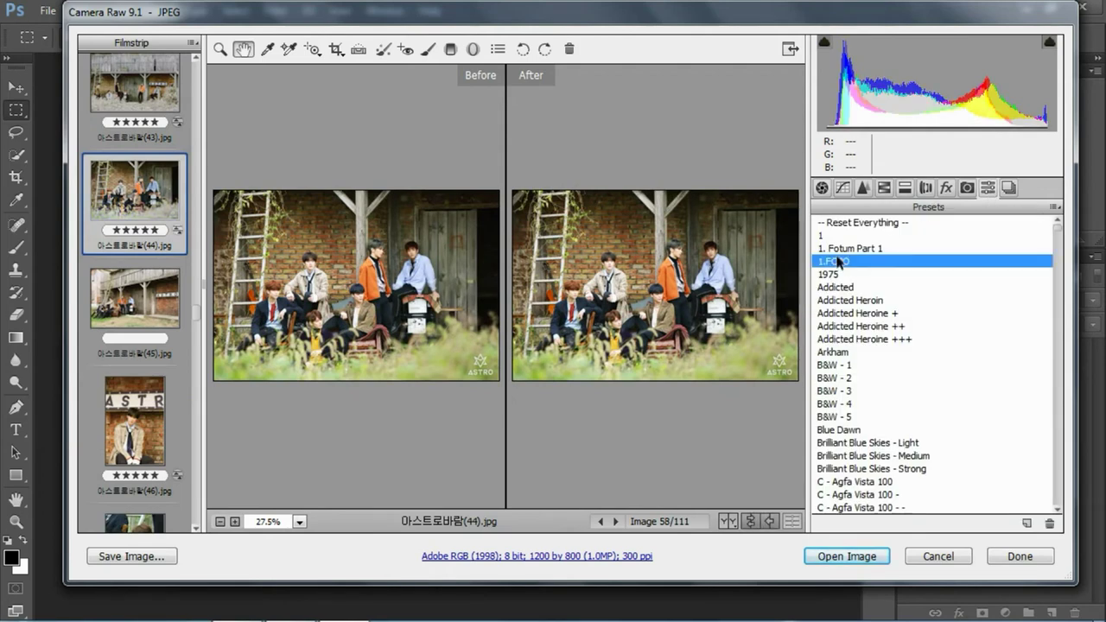
pyautogui.click(821, 187)
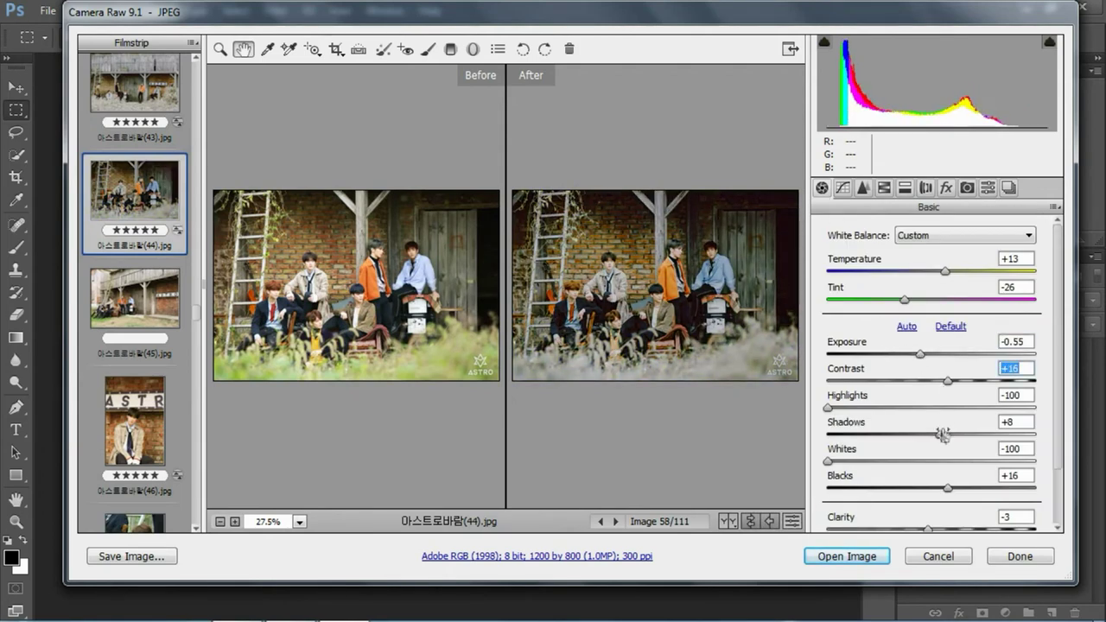
pyautogui.press('Down')
pyautogui.press('Down')
pyautogui.click(987, 188)
pyautogui.click(836, 261)
pyautogui.click(822, 187)
pyautogui.moveTo(929, 354)
pyautogui.mouseDown()
pyautogui.moveTo(911, 354)
pyautogui.moveTo(946, 380)
pyautogui.mouseUp()
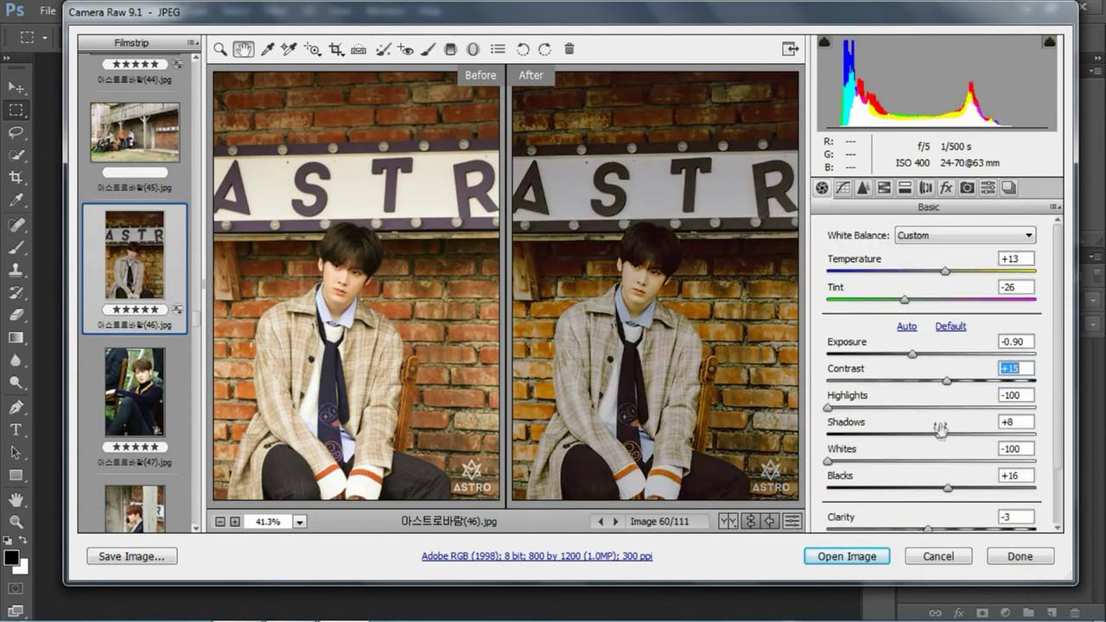
pyautogui.moveTo(948, 489); pyautogui.dragTo(952, 489)
pyautogui.click(863, 188)
pyautogui.click(853, 397)
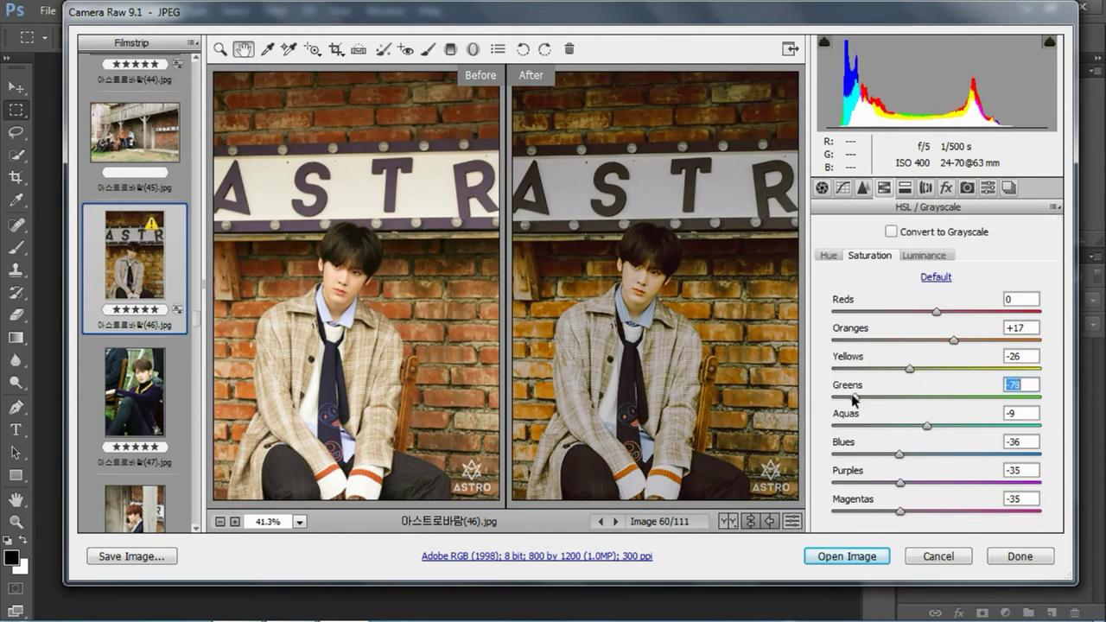
# Apply 1.FOJO to photo 47 with exposure set to +0.40
pyautogui.scroll(-2, 178, 316)
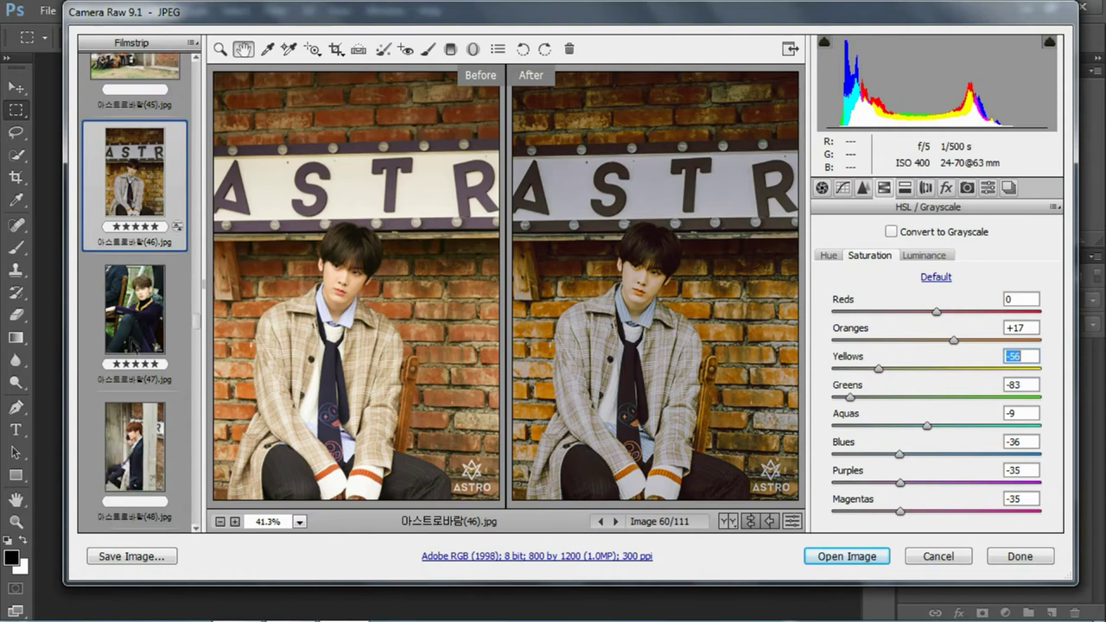
pyautogui.click(137, 306)
pyautogui.click(987, 187)
pyautogui.click(851, 261)
pyautogui.click(822, 187)
pyautogui.moveTo(933, 354); pyautogui.dragTo(919, 353)
# Apply the 1.FOJO preset to photo 49
pyautogui.scroll(-3, 180, 327)
pyautogui.click(135, 281)
pyautogui.click(987, 187)
pyautogui.click(851, 259)
pyautogui.click(822, 187)
# Apply 1.FOJO to photo 5, adjust exposure, raise shadows and blacks, and set yellow saturation to -13
pyautogui.scroll(-3, 138, 346)
pyautogui.click(134, 268)
pyautogui.click(987, 187)
pyautogui.click(851, 261)
pyautogui.click(821, 187)
pyautogui.moveTo(959, 433); pyautogui.dragTo(971, 433)
pyautogui.moveTo(955, 488); pyautogui.dragTo(969, 491)
pyautogui.click(884, 188)
pyautogui.moveTo(900, 370); pyautogui.dragTo(915, 367)
# Give photo 51 1.FOJO with exposure -0.50, shadows +41, lifted blacks and brighter orange luminance
pyautogui.scroll(-1, 164, 245)
pyautogui.click(134, 363)
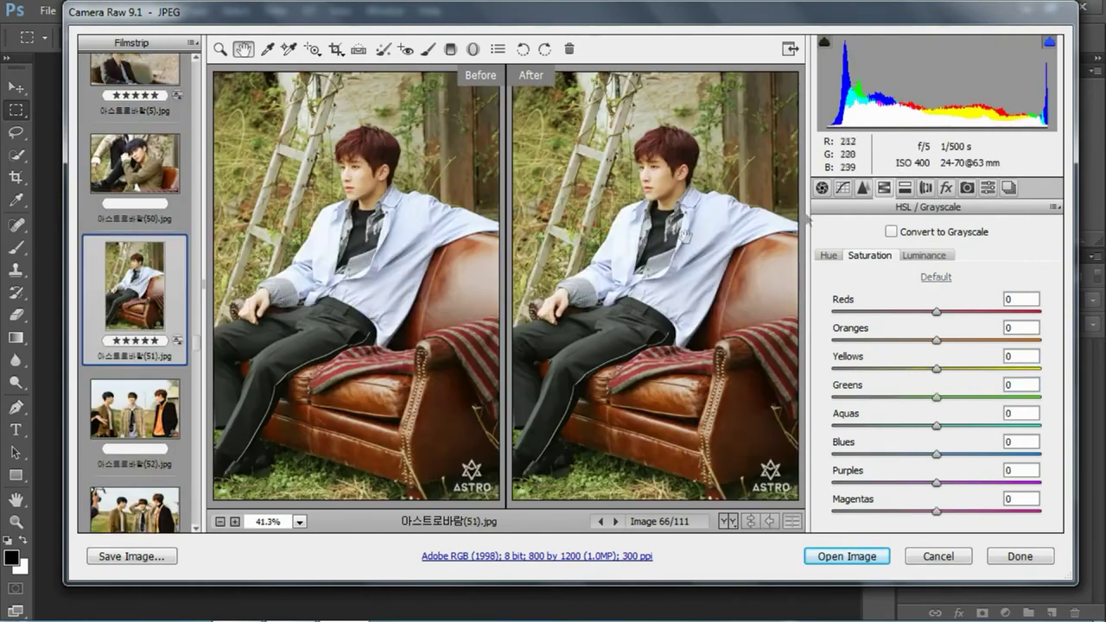
pyautogui.click(987, 187)
pyautogui.click(822, 187)
pyautogui.moveTo(927, 367); pyautogui.dragTo(920, 363)
pyautogui.moveTo(939, 434); pyautogui.dragTo(975, 433)
pyautogui.moveTo(947, 488); pyautogui.dragTo(960, 486)
pyautogui.click(884, 187)
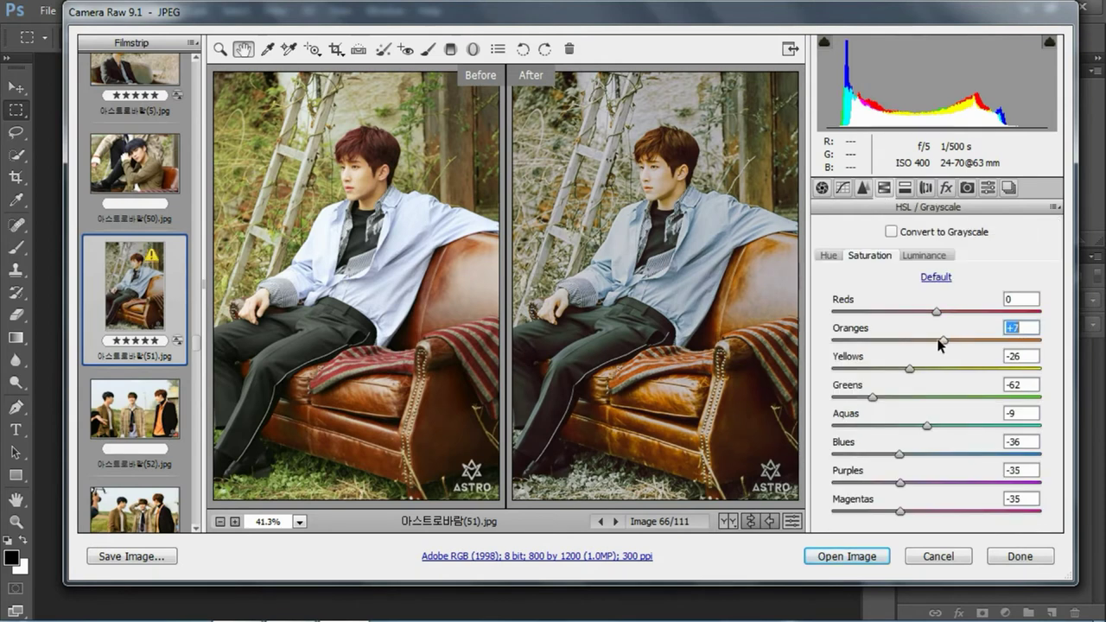
pyautogui.click(924, 255)
pyautogui.moveTo(935, 339); pyautogui.dragTo(953, 341)
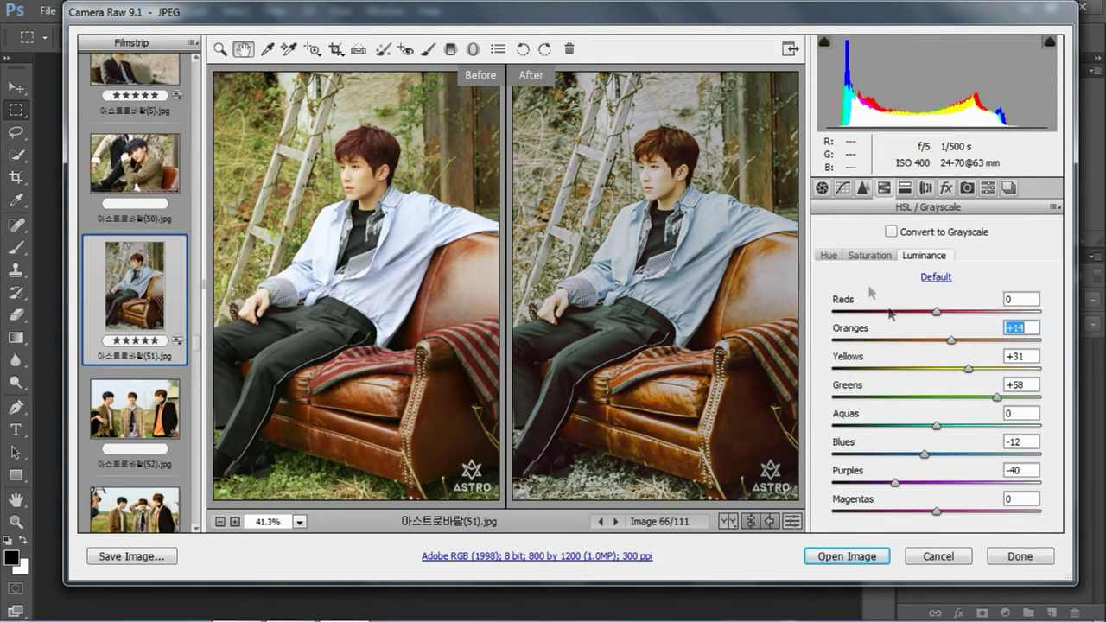
pyautogui.click(869, 255)
pyautogui.scroll(-3, 138, 345)
pyautogui.scroll(-2, 138, 346)
# Give photo 55 1.FOJO with exposure -0.40, slightly more contrast, and lifted shadows and blacks
pyautogui.click(135, 361)
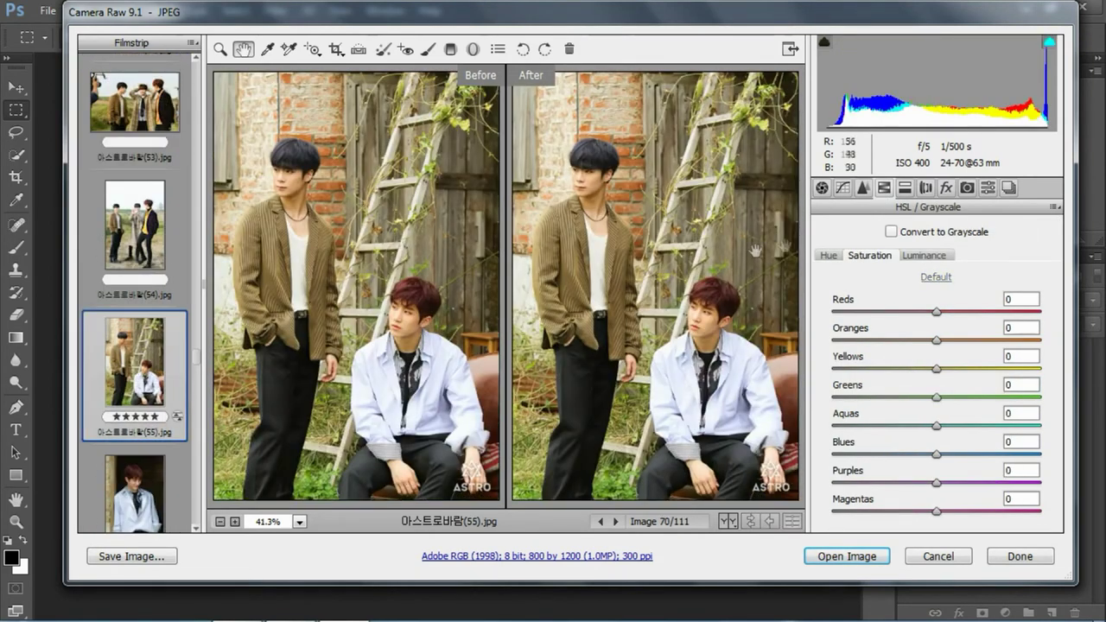
pyautogui.click(987, 188)
pyautogui.click(850, 256)
pyautogui.click(821, 187)
pyautogui.click(922, 354)
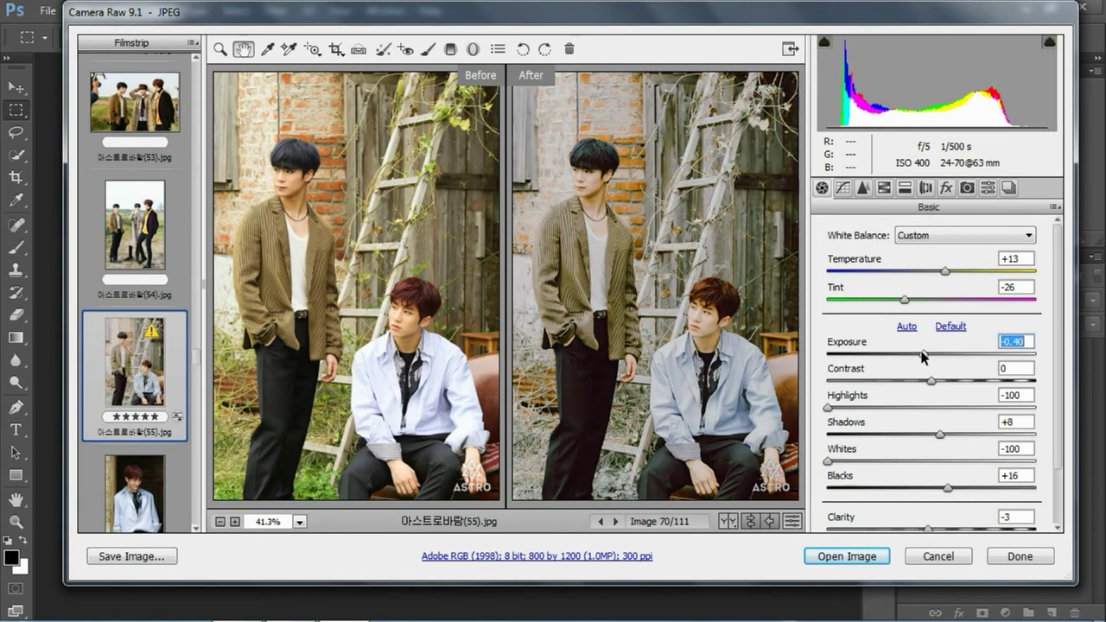
pyautogui.moveTo(940, 383); pyautogui.dragTo(942, 383)
pyautogui.moveTo(939, 433); pyautogui.dragTo(950, 434)
pyautogui.moveTo(947, 487); pyautogui.dragTo(974, 488)
# Give photo 56 1.FOJO with exposure -0.45 and adjusted shadows and blacks, then bring up HSL luminance
pyautogui.click(134, 492)
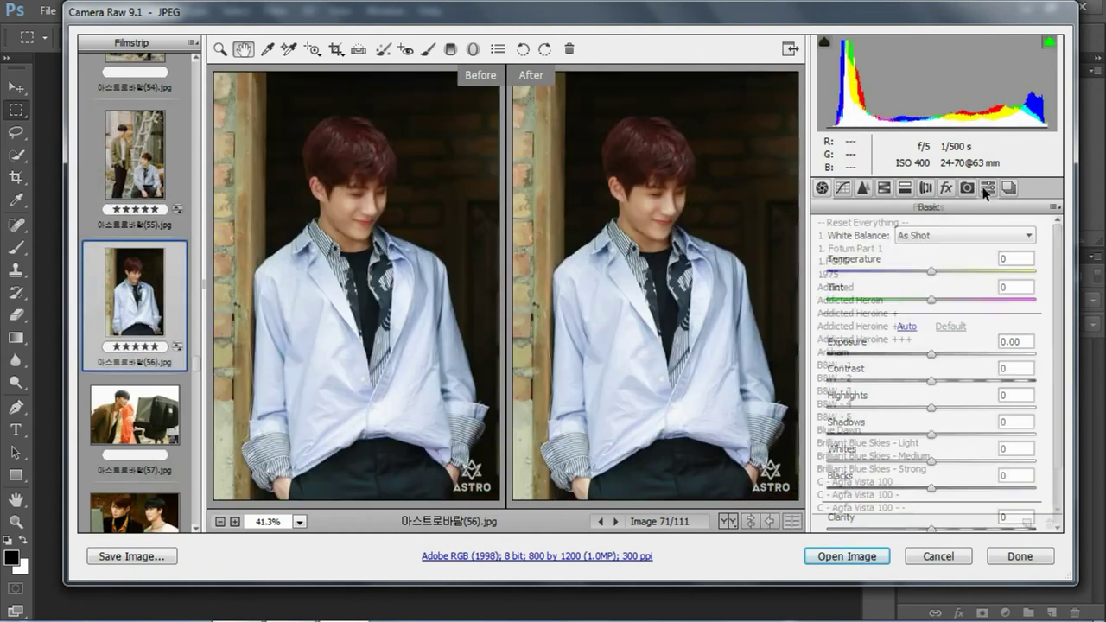
pyautogui.click(988, 188)
pyautogui.click(851, 255)
pyautogui.click(821, 187)
pyautogui.moveTo(929, 355); pyautogui.dragTo(921, 355)
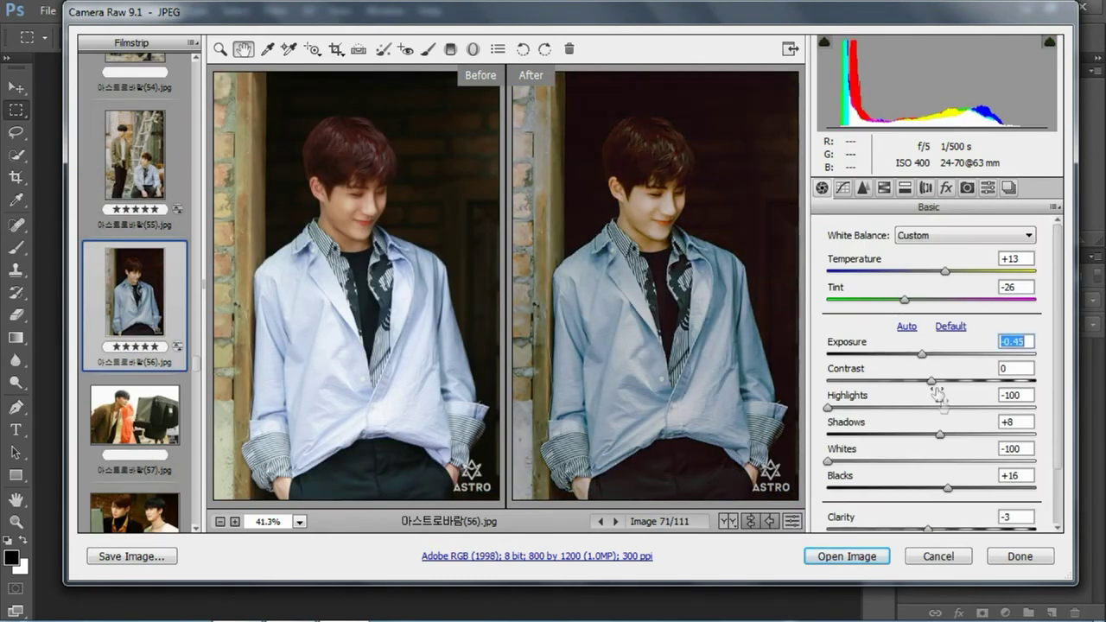
pyautogui.click(940, 434)
pyautogui.click(948, 487)
pyautogui.click(884, 187)
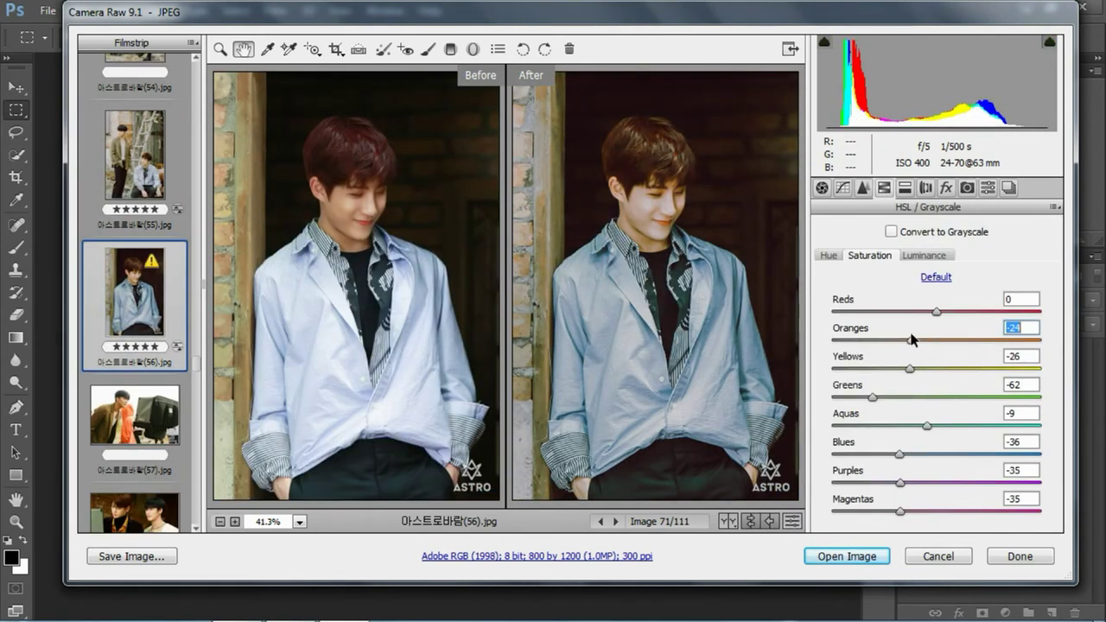
pyautogui.click(923, 255)
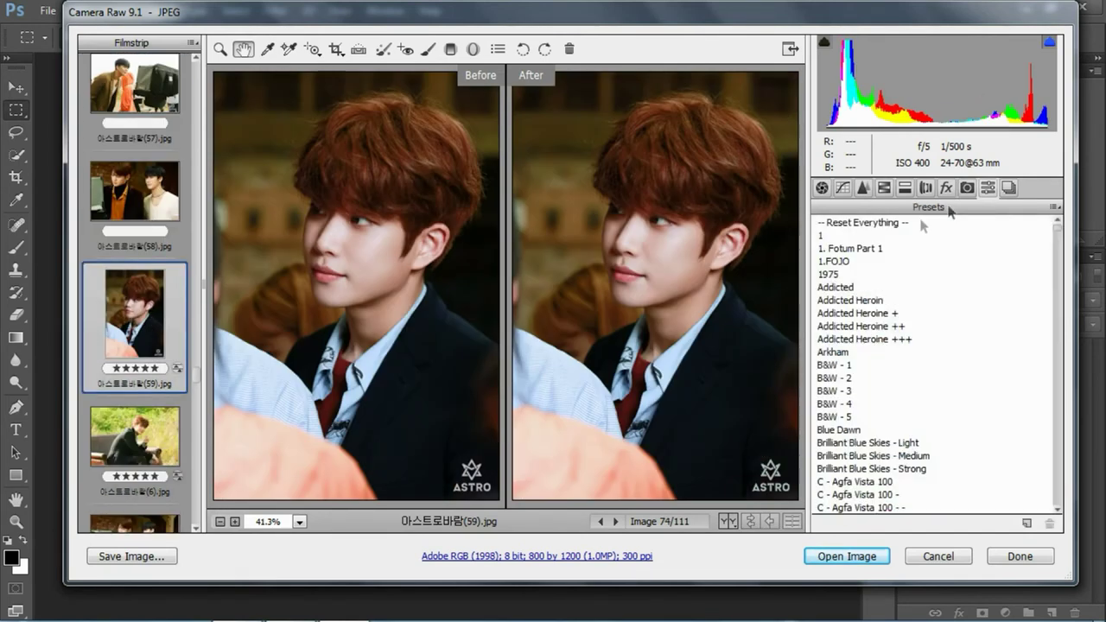
# Set photo 59 to exposure +0.15 and blacks +52; give photo 6 darker exposure, contrast +12, shadows +30, lifted blacks
pyautogui.moveTo(931, 360); pyautogui.dragTo(949, 381)
pyautogui.moveTo(940, 433); pyautogui.dragTo(974, 434)
pyautogui.moveTo(948, 489); pyautogui.dragTo(984, 489)
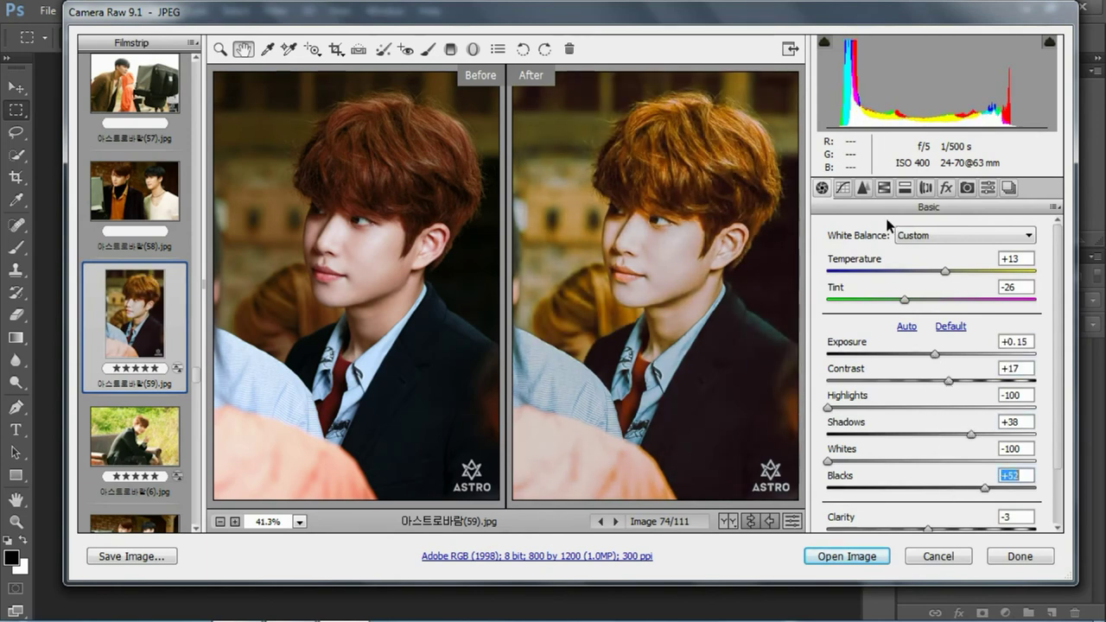
pyautogui.hotkey('ctrl', 'Right')
pyautogui.moveTo(931, 353); pyautogui.dragTo(918, 353)
pyautogui.moveTo(930, 381); pyautogui.dragTo(944, 381)
pyautogui.moveTo(940, 434); pyautogui.dragTo(961, 434)
pyautogui.moveTo(947, 487); pyautogui.dragTo(983, 488)
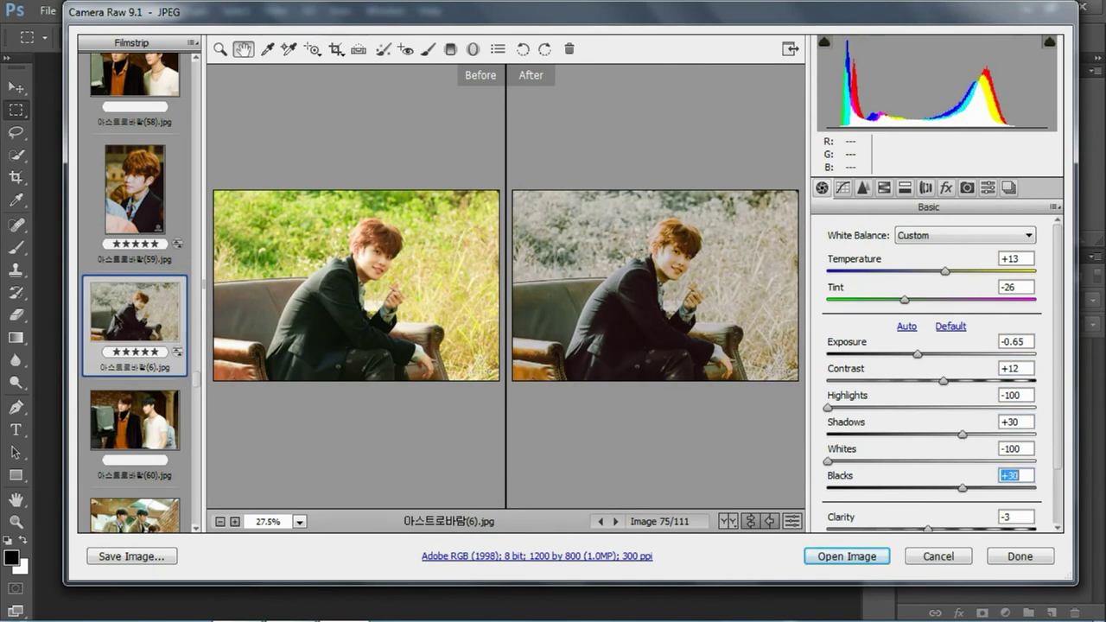
# Adjust photo 62's exposure and lift its blacks
pyautogui.hotkey('ctrl', 'Right')
pyautogui.hotkey('ctrl', 'Right')
pyautogui.hotkey('ctrl', 'Right')
pyautogui.moveTo(931, 354)
pyautogui.mouseDown()
pyautogui.moveTo(947, 355)
pyautogui.moveTo(920, 353)
pyautogui.moveTo(947, 380)
pyautogui.mouseUp()
pyautogui.moveTo(947, 487); pyautogui.dragTo(961, 487)
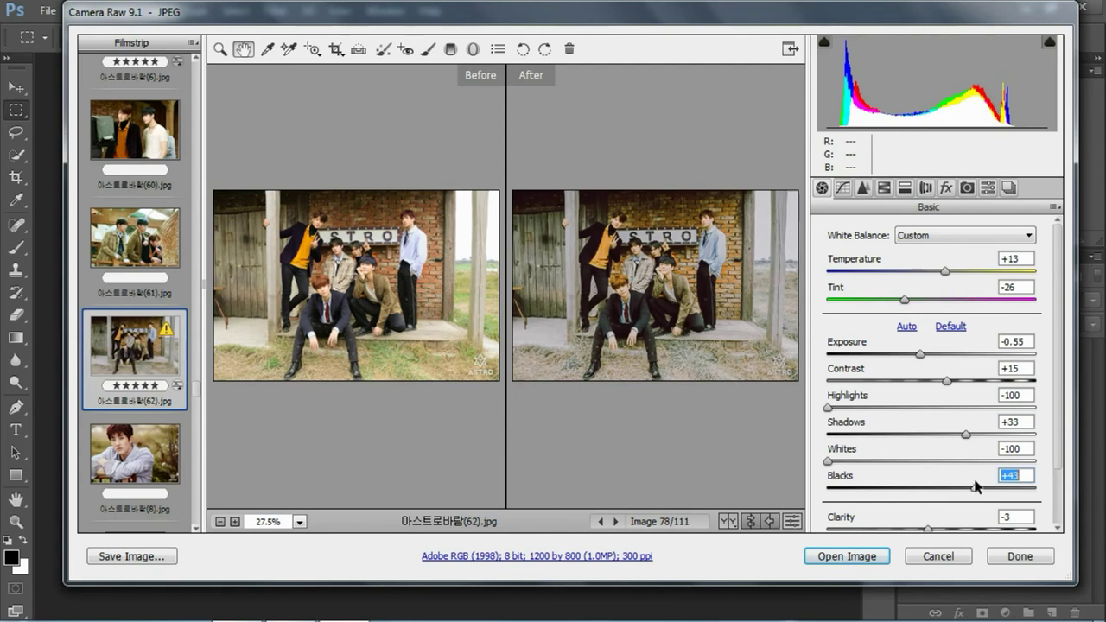
# Apply 1.FOJO to photo 9 with darker exposure, blacks +49 and HSL luminance/saturation tweaks
pyautogui.hotkey('ctrl', 'Right')
pyautogui.hotkey('ctrl', 'Right')
pyautogui.click(988, 188)
pyautogui.click(894, 259)
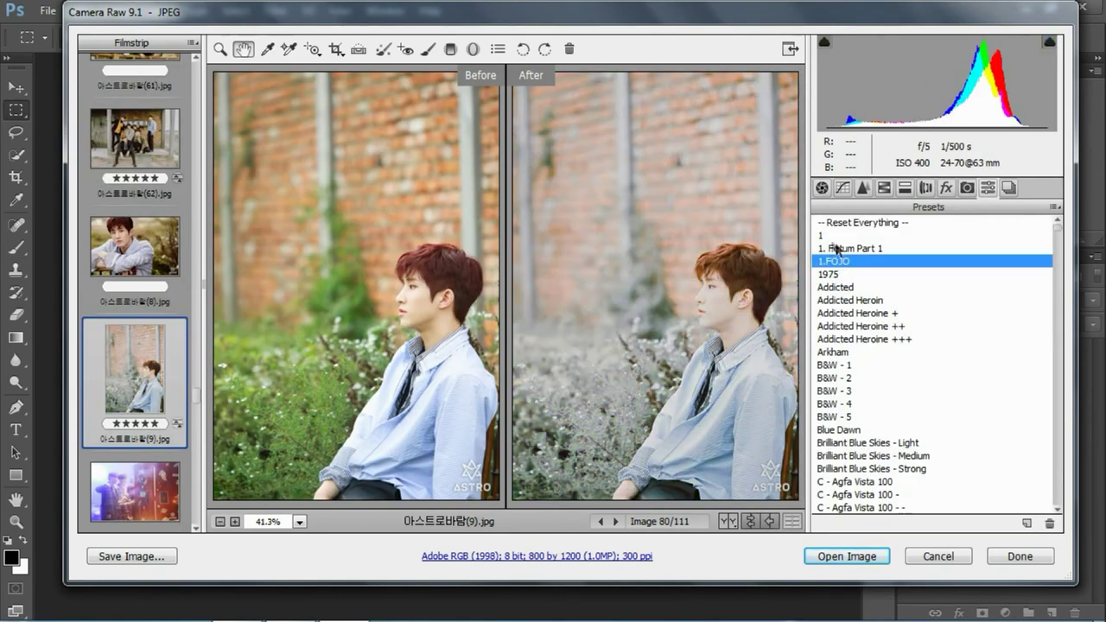
pyautogui.click(821, 188)
pyautogui.moveTo(938, 353)
pyautogui.mouseDown()
pyautogui.moveTo(907, 353)
pyautogui.moveTo(950, 381)
pyautogui.mouseUp()
pyautogui.moveTo(948, 487); pyautogui.dragTo(982, 487)
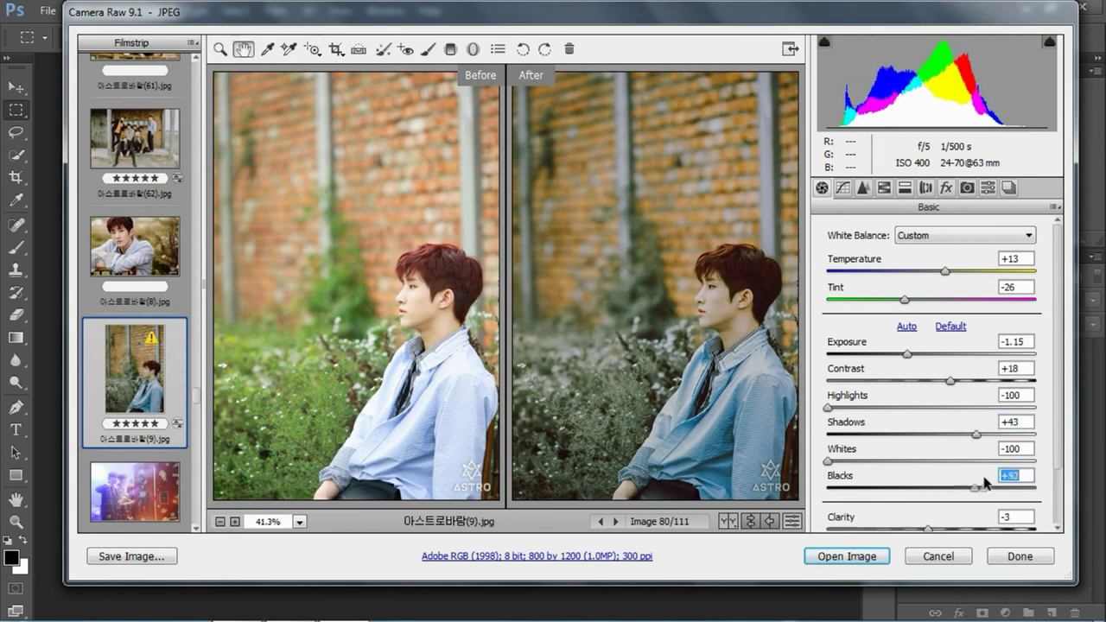
pyautogui.click(883, 187)
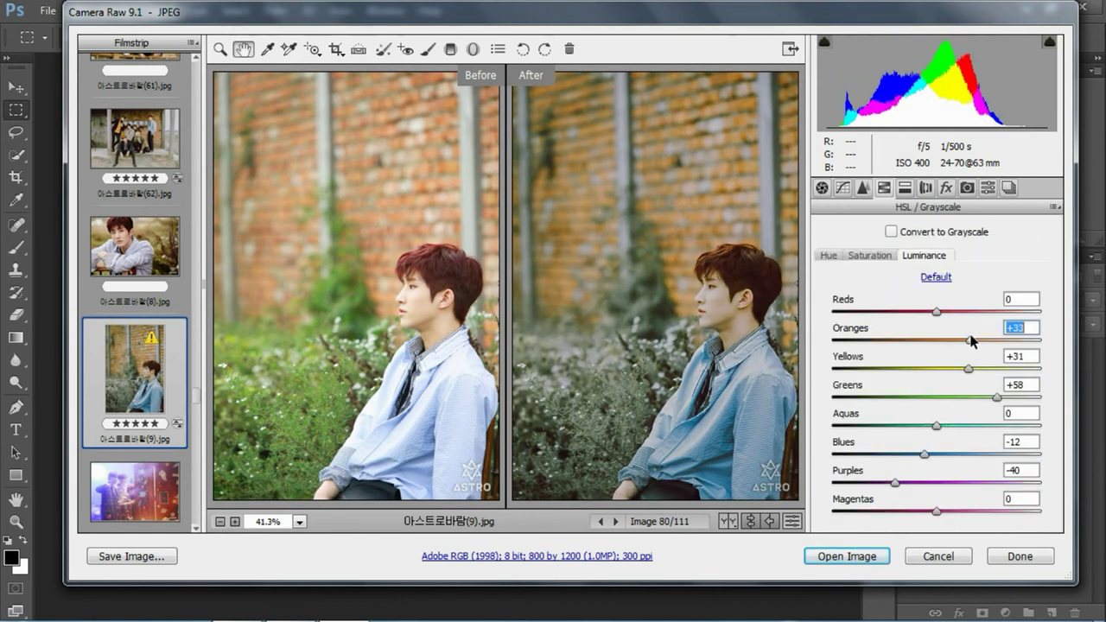
pyautogui.click(869, 255)
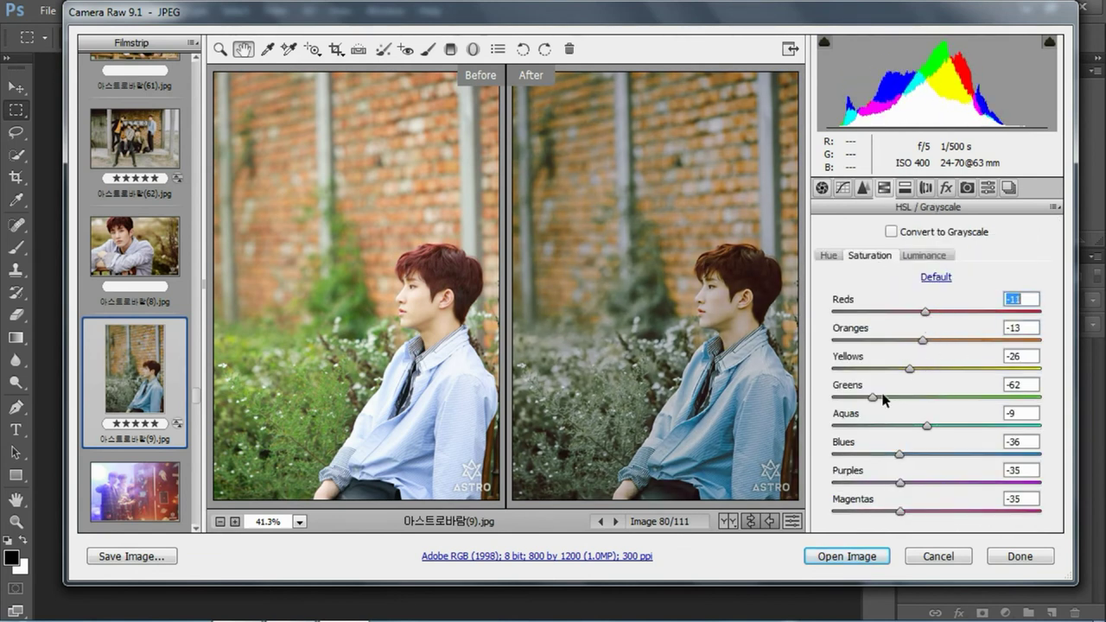